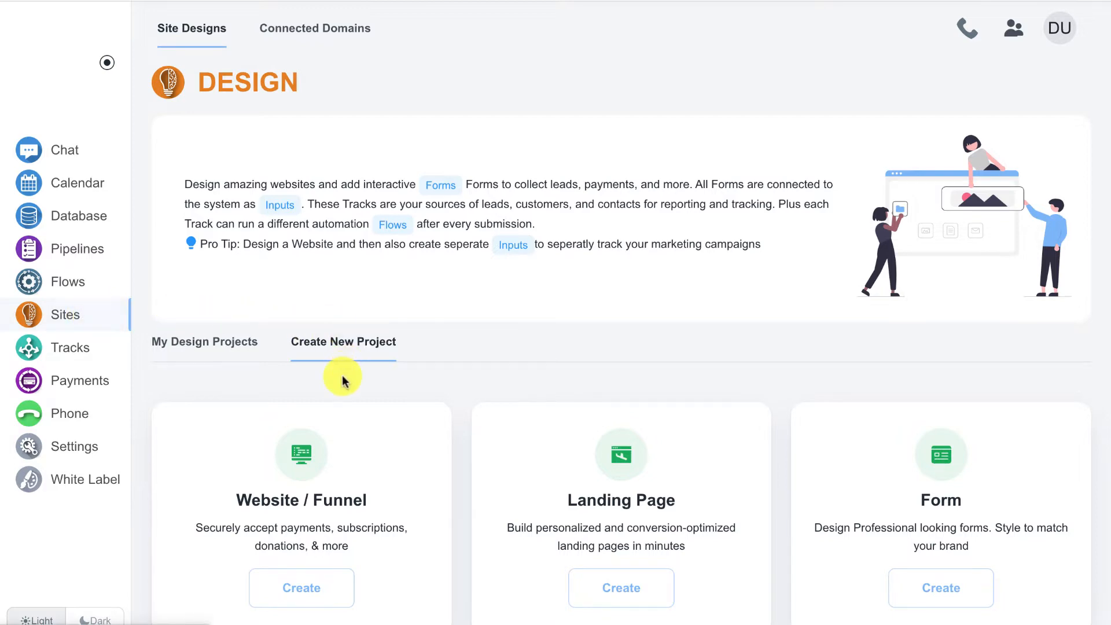
Create a new website project named 'Members Test'
{"action": "left_click", "coordinate": [318, 589]}
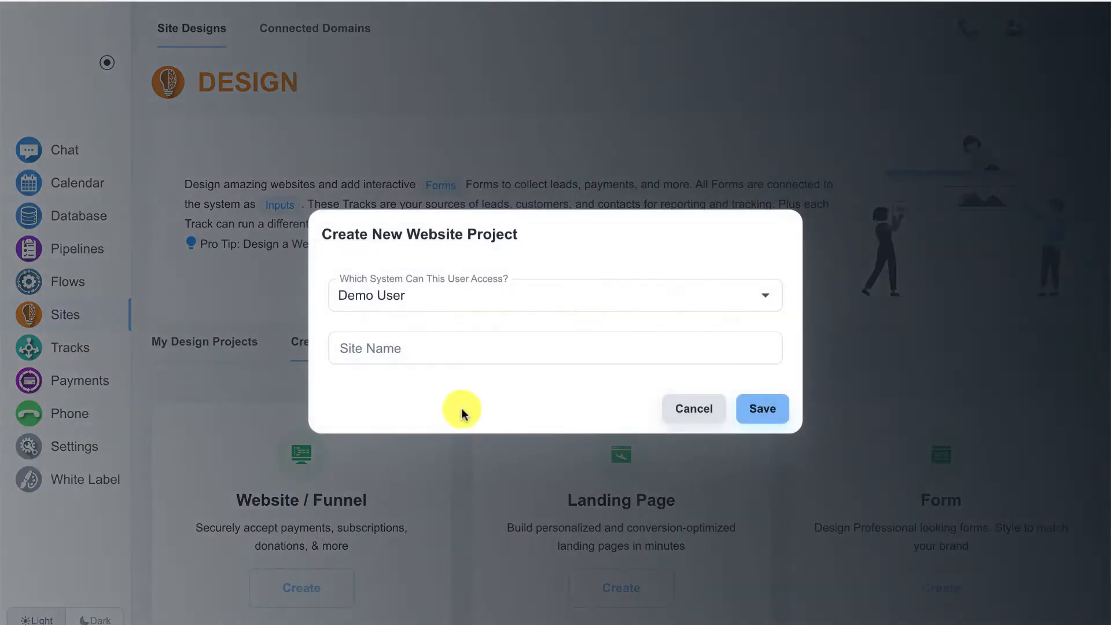
{"action": "left_click", "coordinate": [461, 347]}
{"action": "type", "text": "Members"}
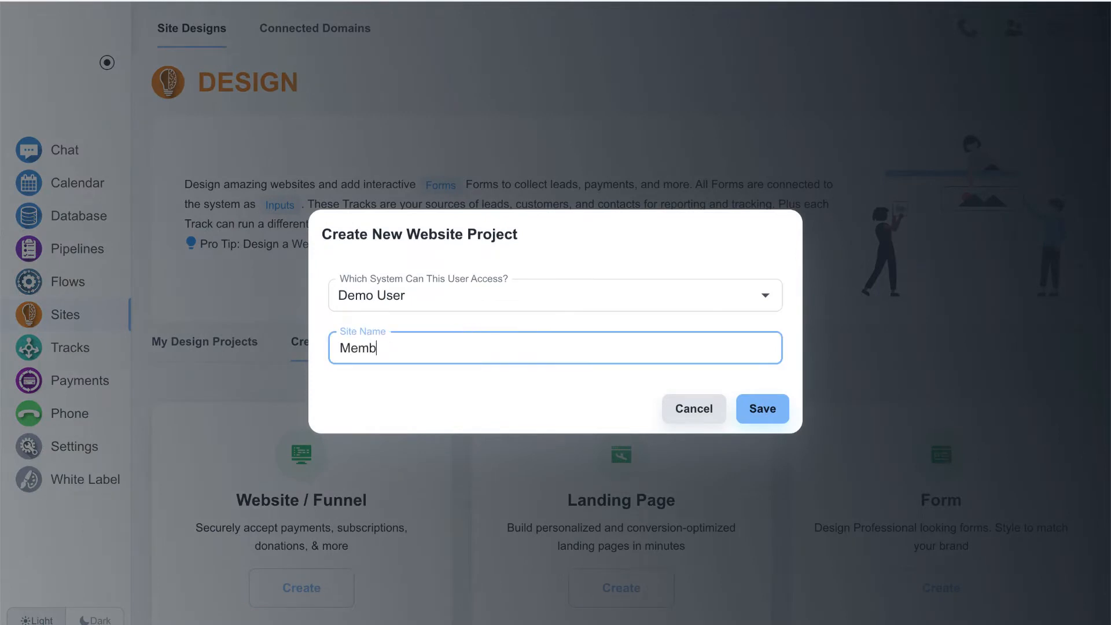
{"action": "type", "text": " Test"}
{"action": "left_click", "coordinate": [774, 406]}
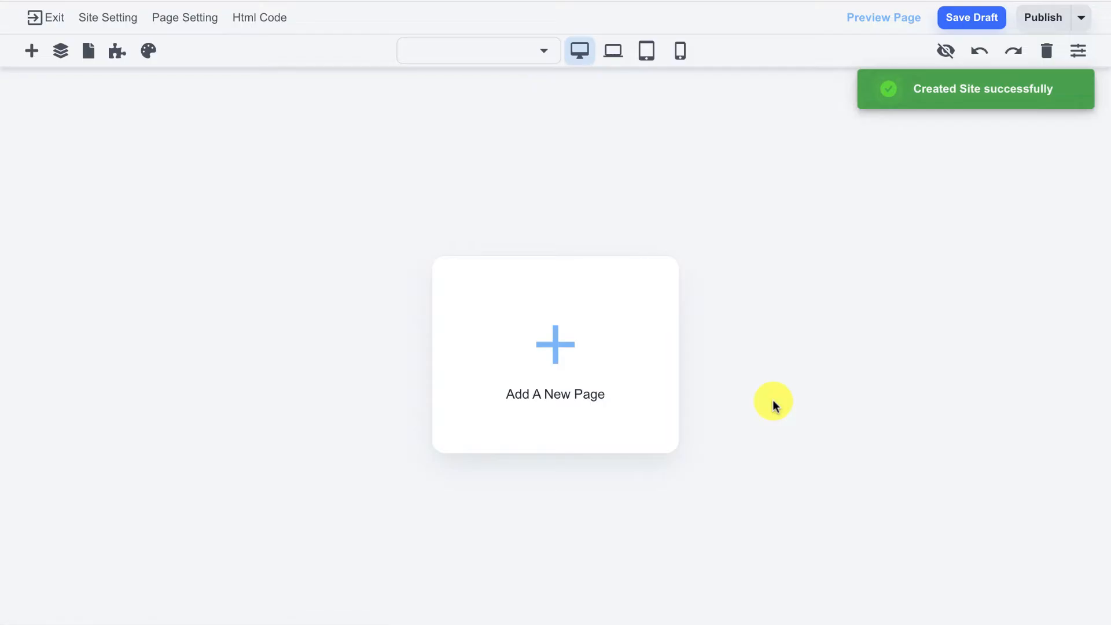
Add a blank first page and replace its welcome text with 'Home Page'
{"action": "left_click", "coordinate": [564, 350]}
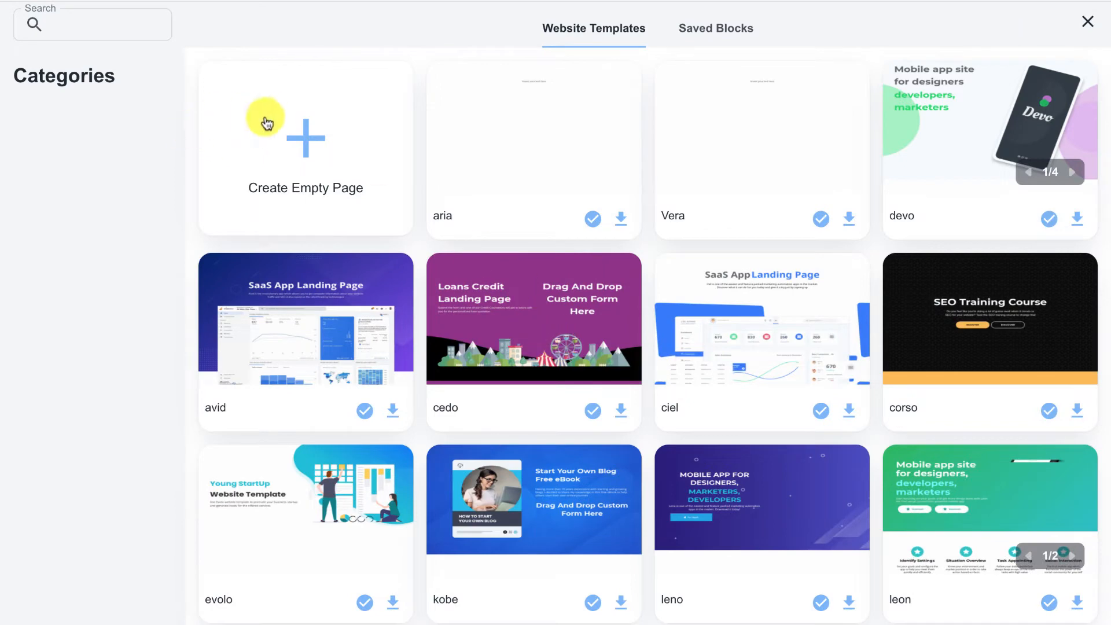
{"action": "left_click", "coordinate": [296, 137]}
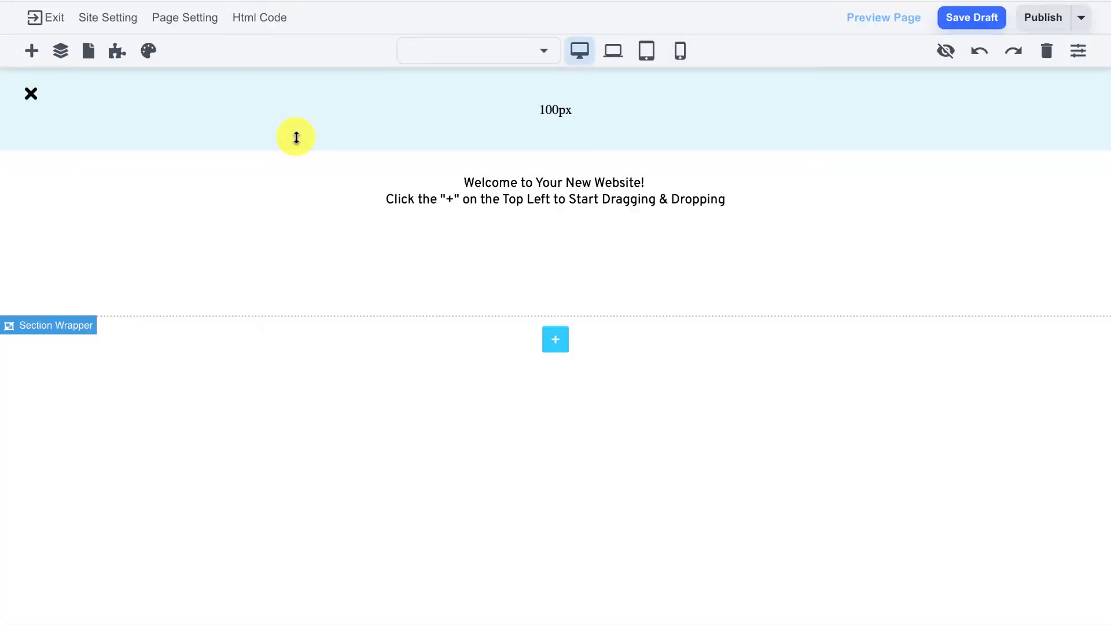
{"action": "left_click", "coordinate": [419, 186]}
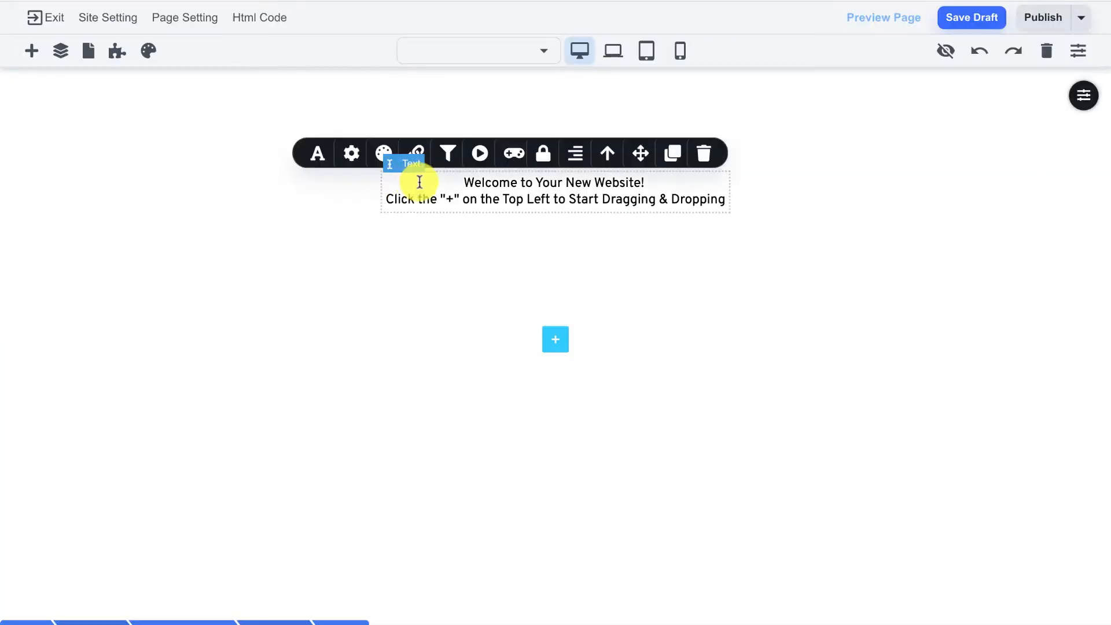
{"action": "key", "text": "ctrl+a"}
{"action": "key", "text": "BackSpace"}
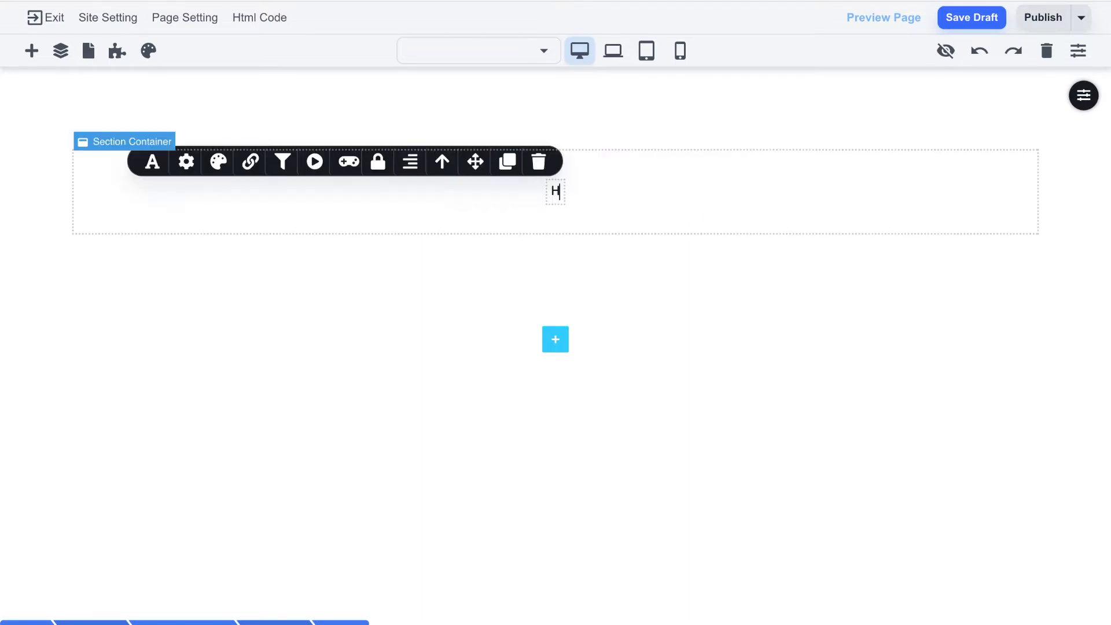
{"action": "type", "text": "Home Pa"}
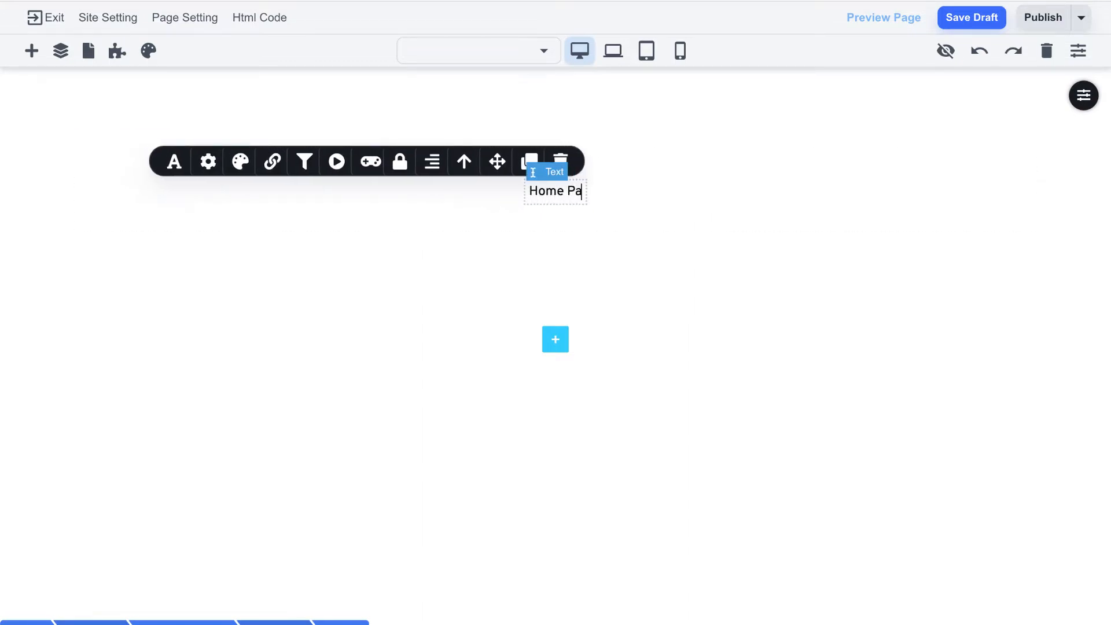
{"action": "type", "text": "ge"}
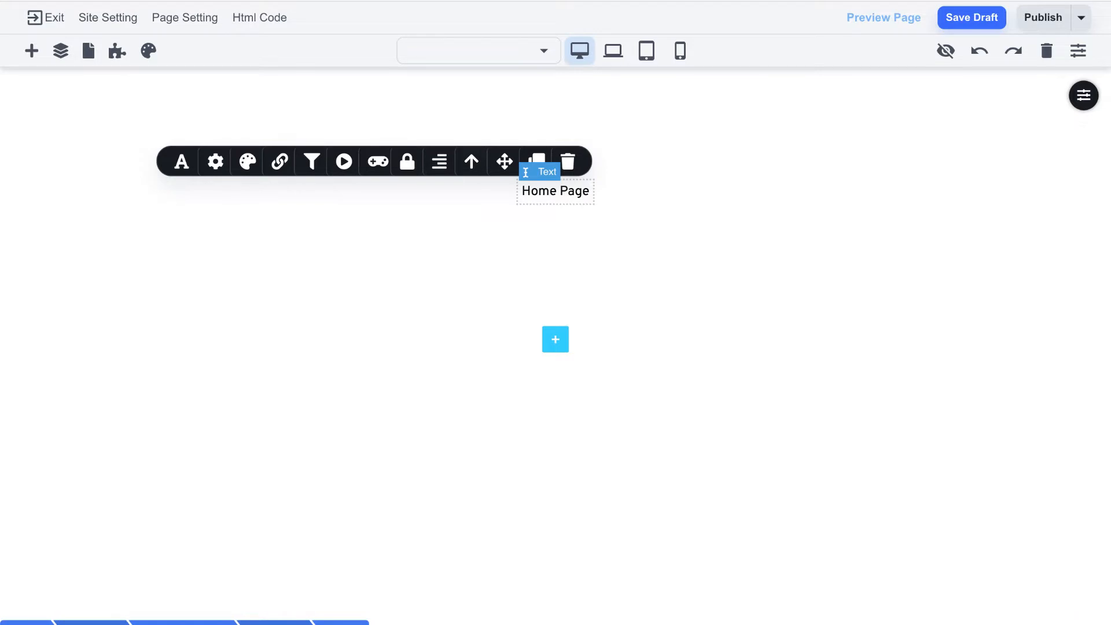
{"action": "left_click", "coordinate": [654, 183]}
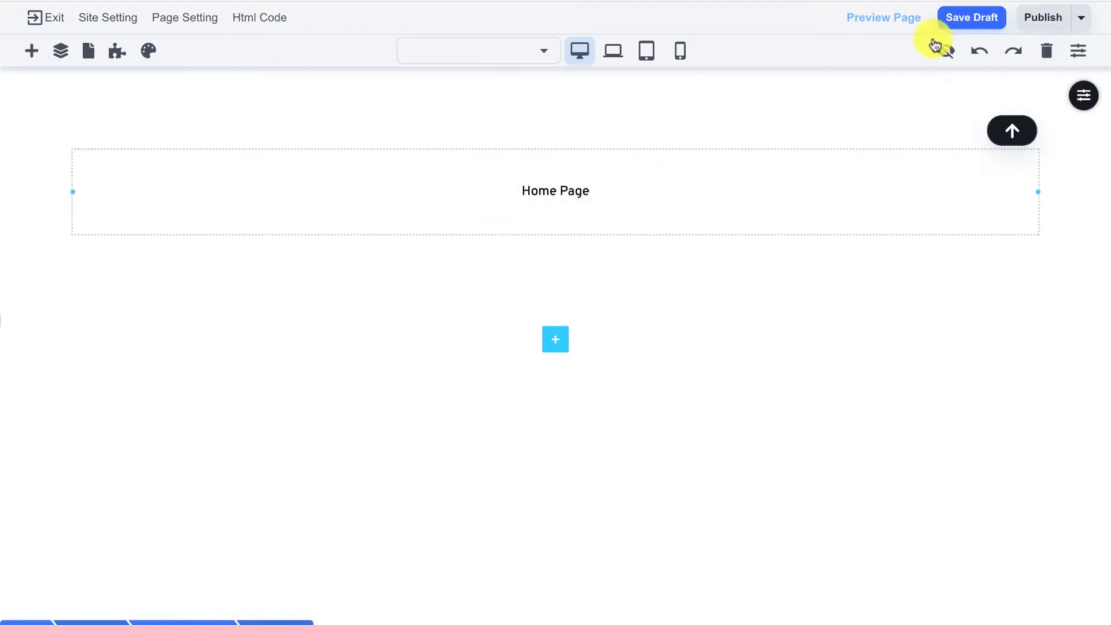
Save the draft and create a 'members' app with new login and forgot-password pages
{"action": "left_click", "coordinate": [956, 26]}
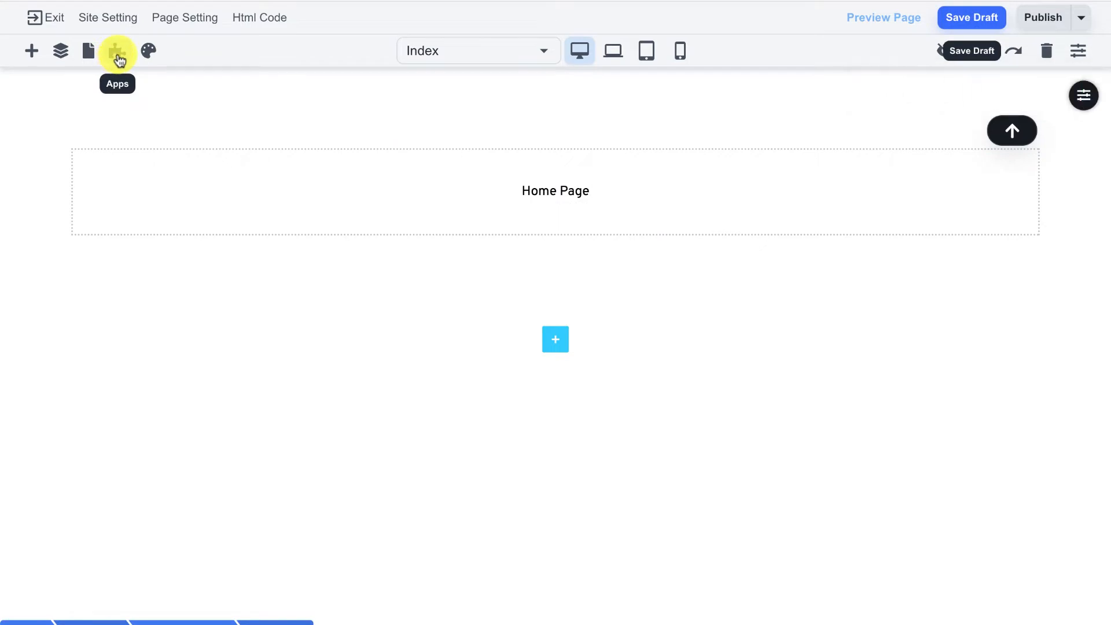
{"action": "left_click", "coordinate": [118, 56]}
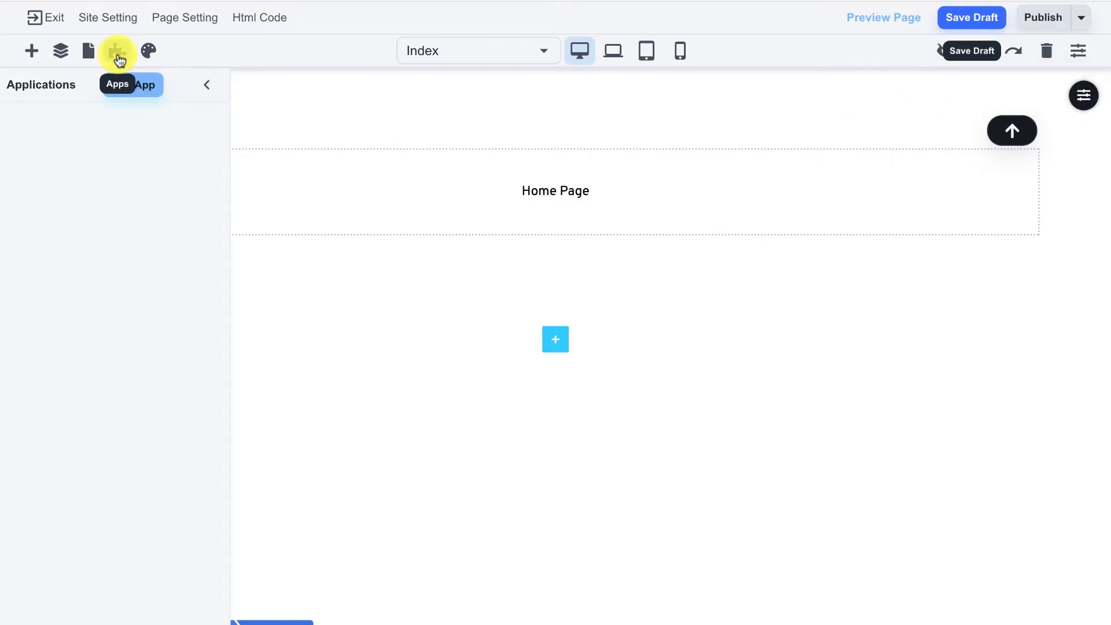
{"action": "left_click", "coordinate": [132, 90]}
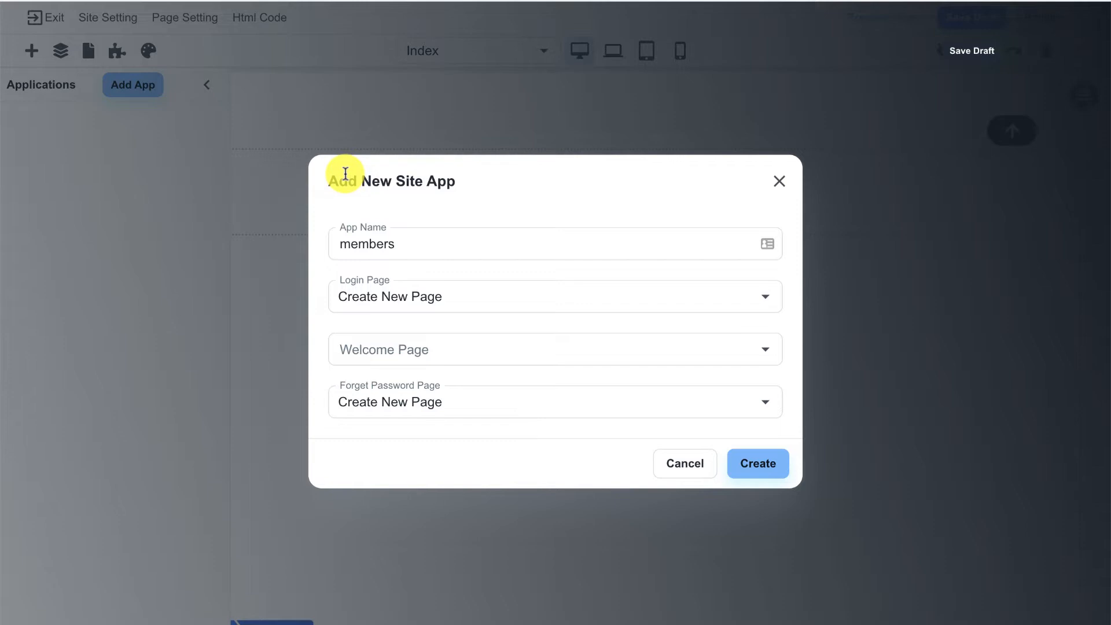
{"action": "left_click", "coordinate": [359, 245]}
{"action": "double_click", "coordinate": [363, 249]}
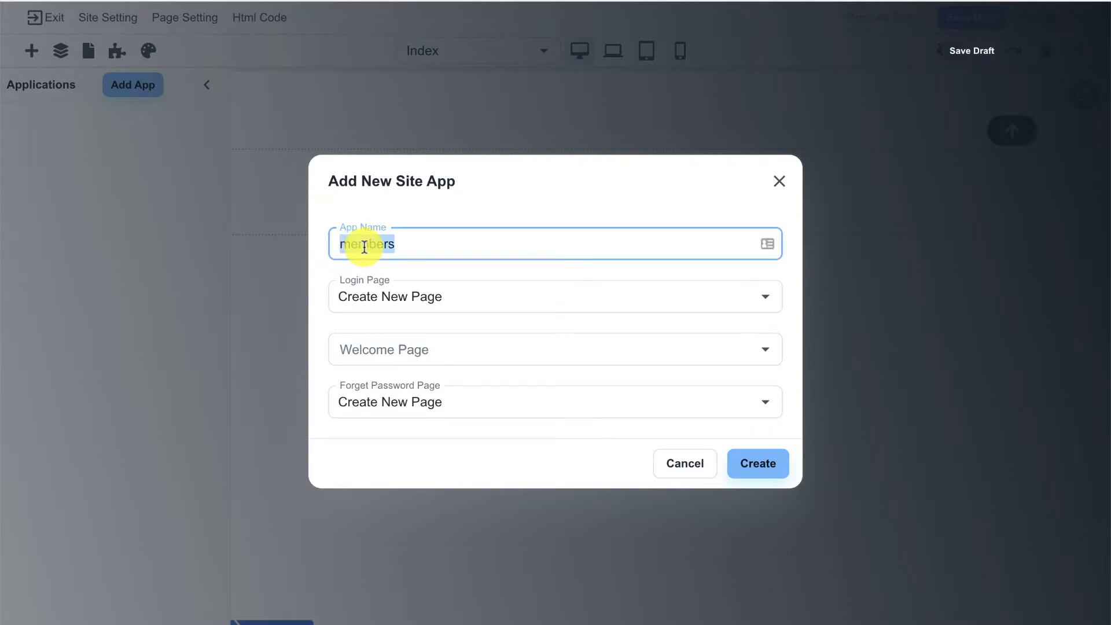
{"action": "left_click", "coordinate": [402, 214]}
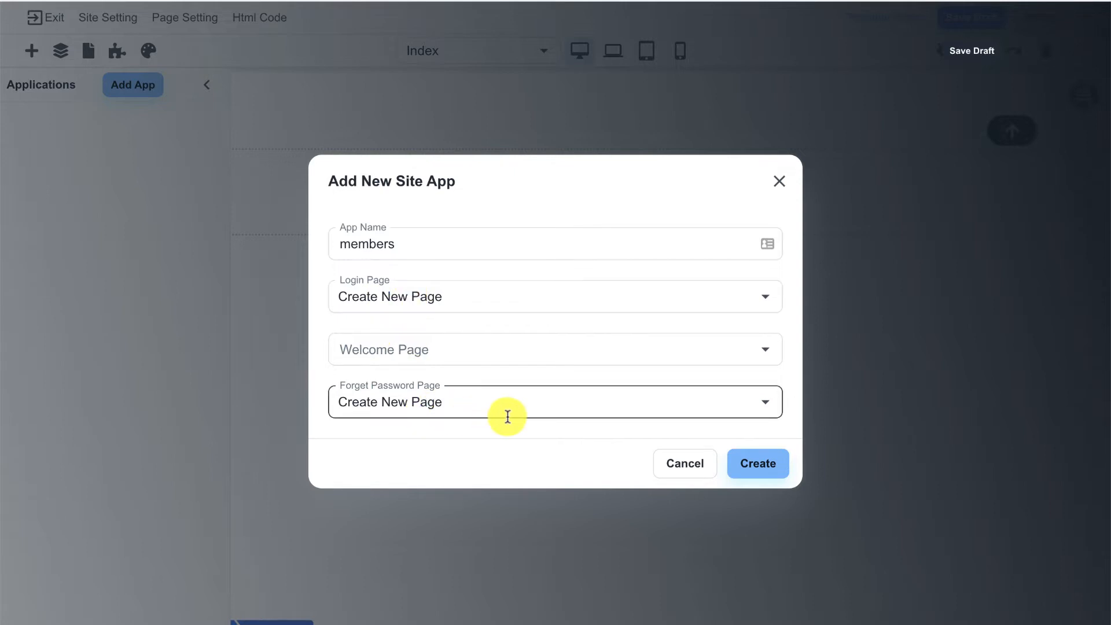
{"action": "left_click", "coordinate": [744, 464]}
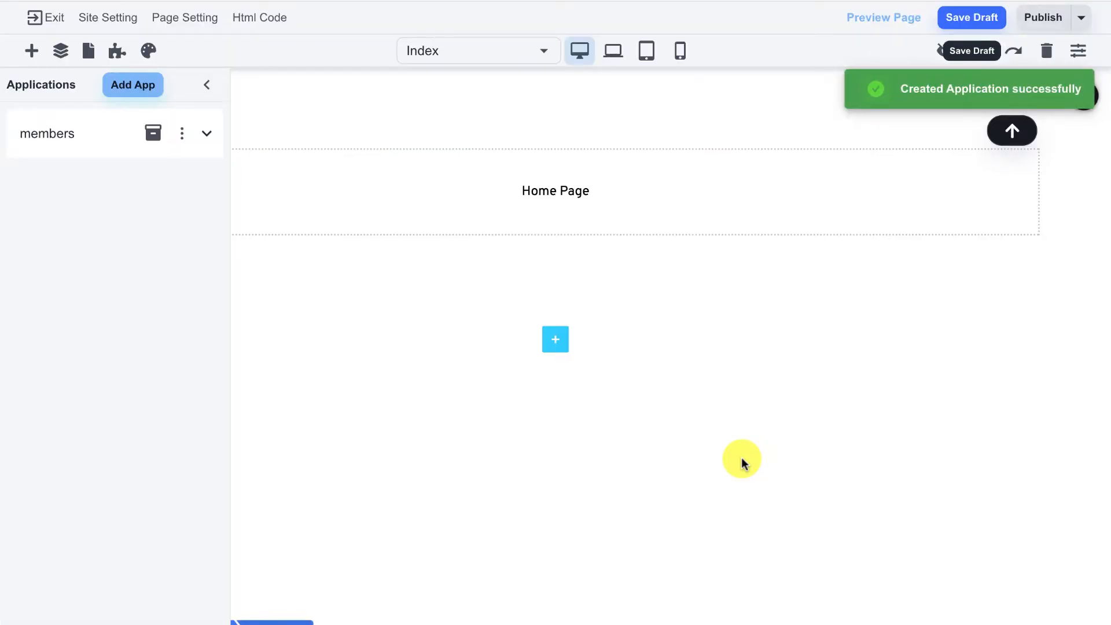
Review the members app's product login restriction, leaving Blue Widget unticked, and close it
{"action": "left_click", "coordinate": [556, 342]}
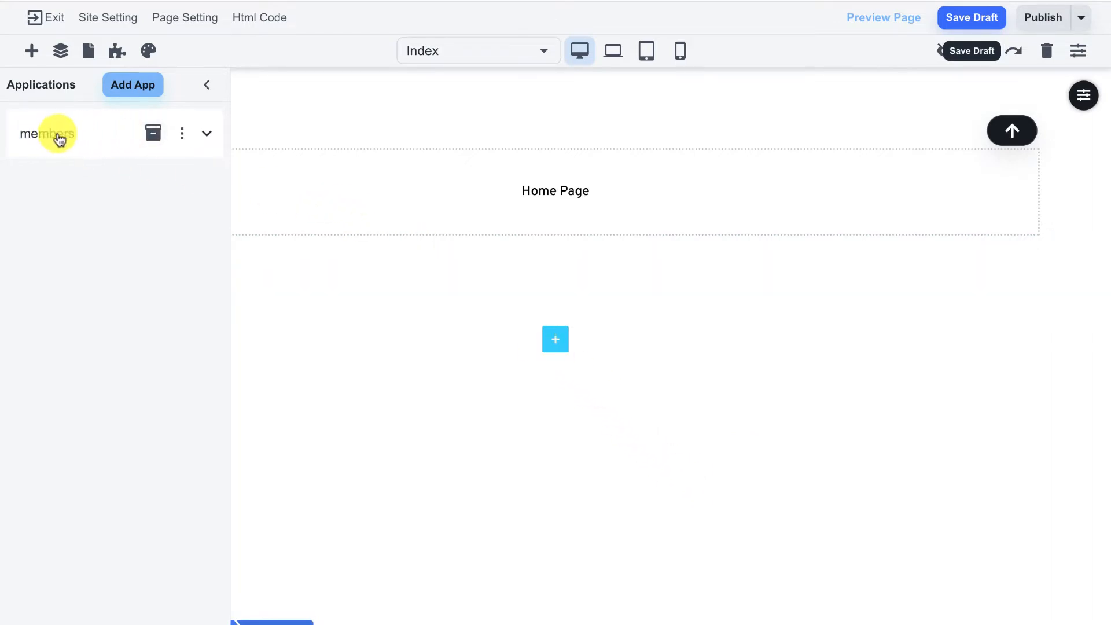
{"action": "left_click", "coordinate": [210, 139]}
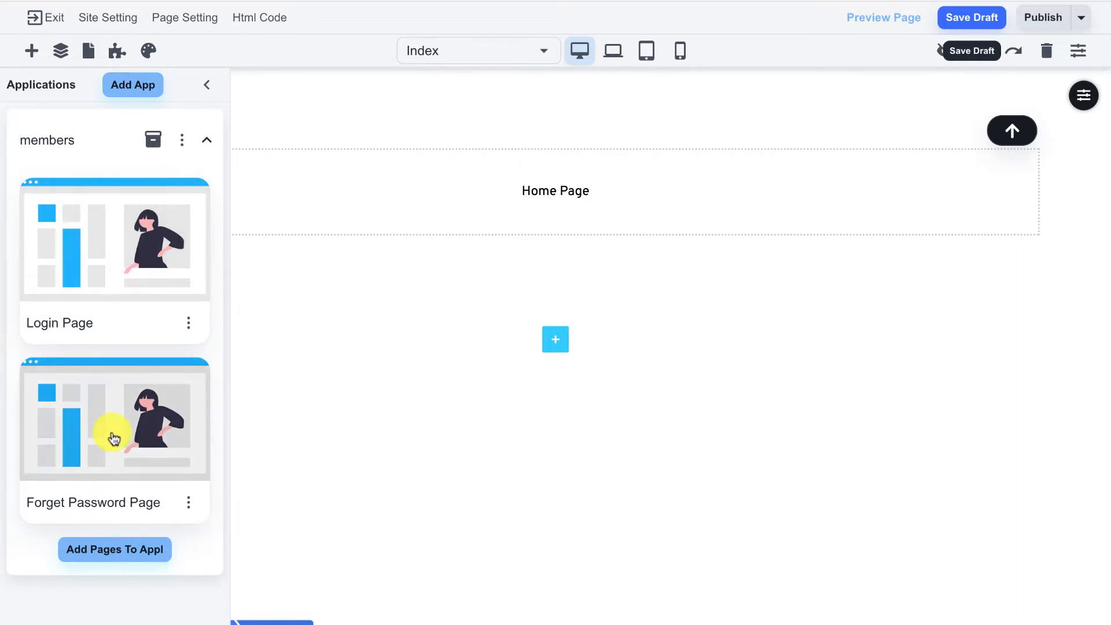
{"action": "left_click", "coordinate": [154, 145]}
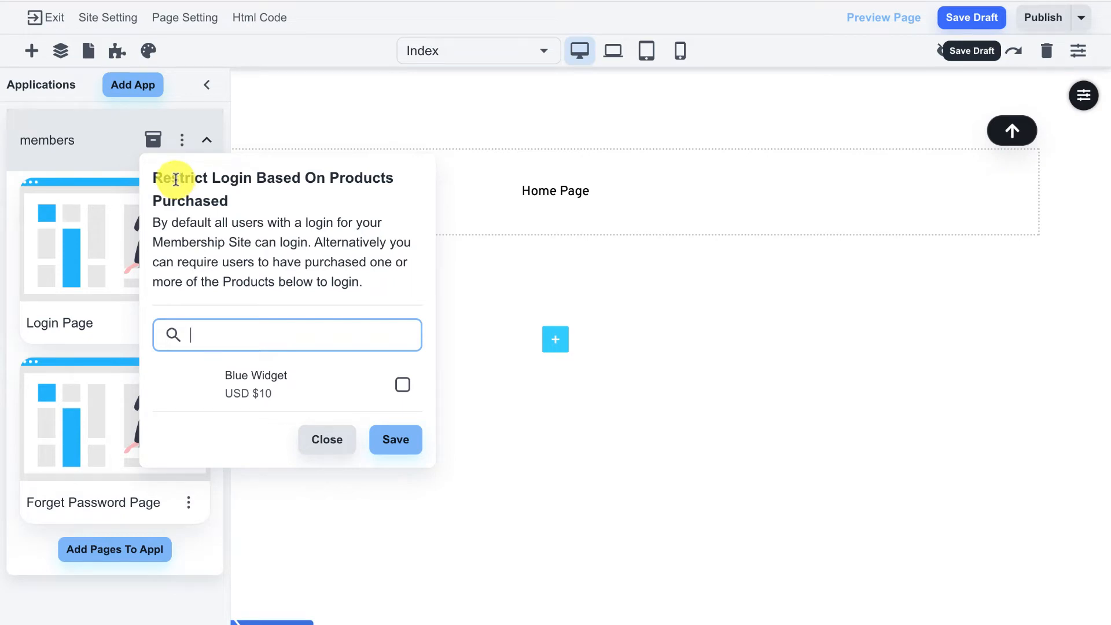
{"action": "left_click", "coordinate": [403, 387]}
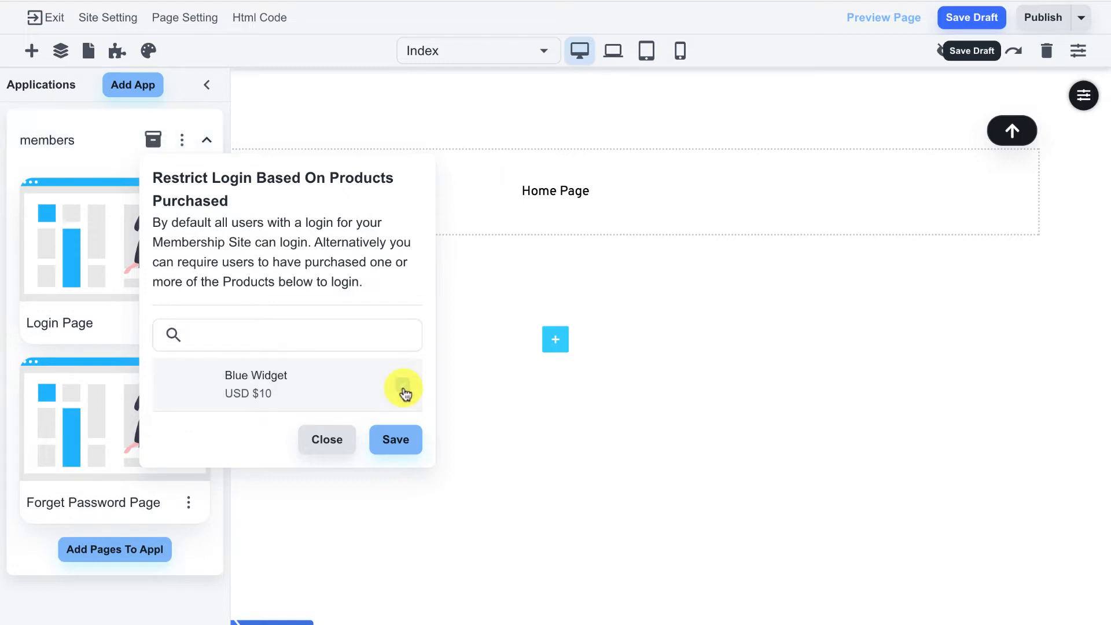
{"action": "left_click", "coordinate": [403, 387]}
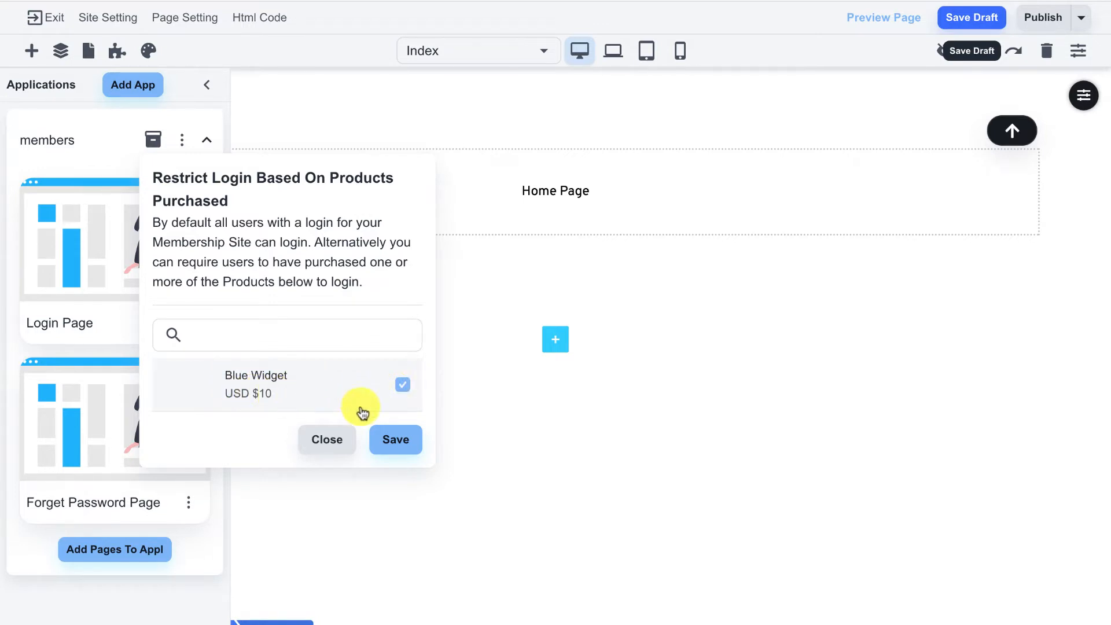
{"action": "left_click", "coordinate": [403, 388]}
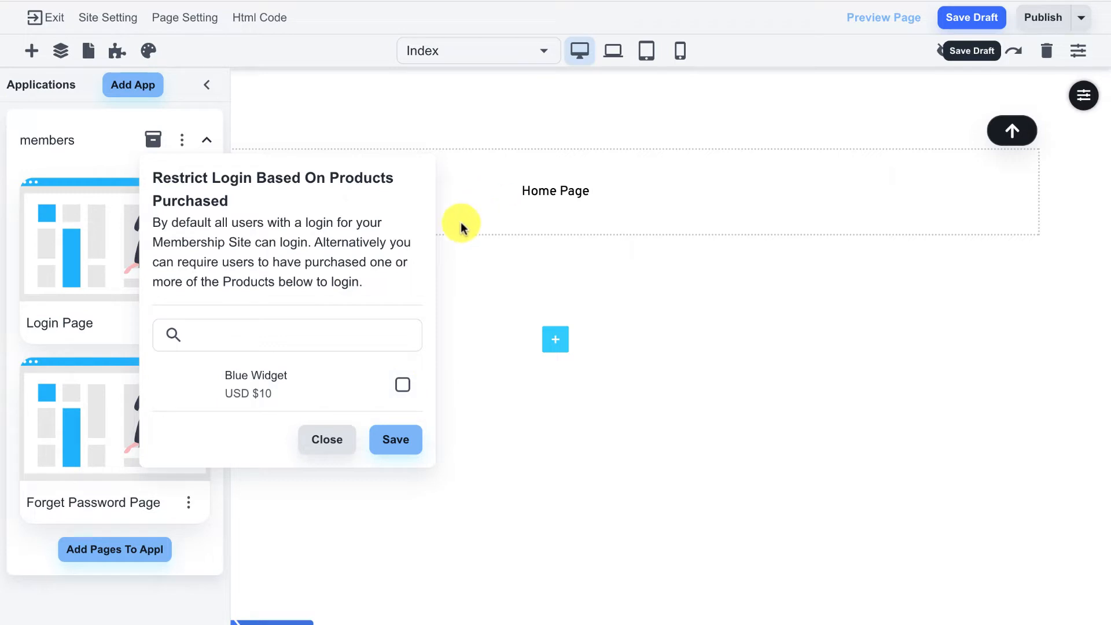
{"action": "left_click", "coordinate": [331, 447]}
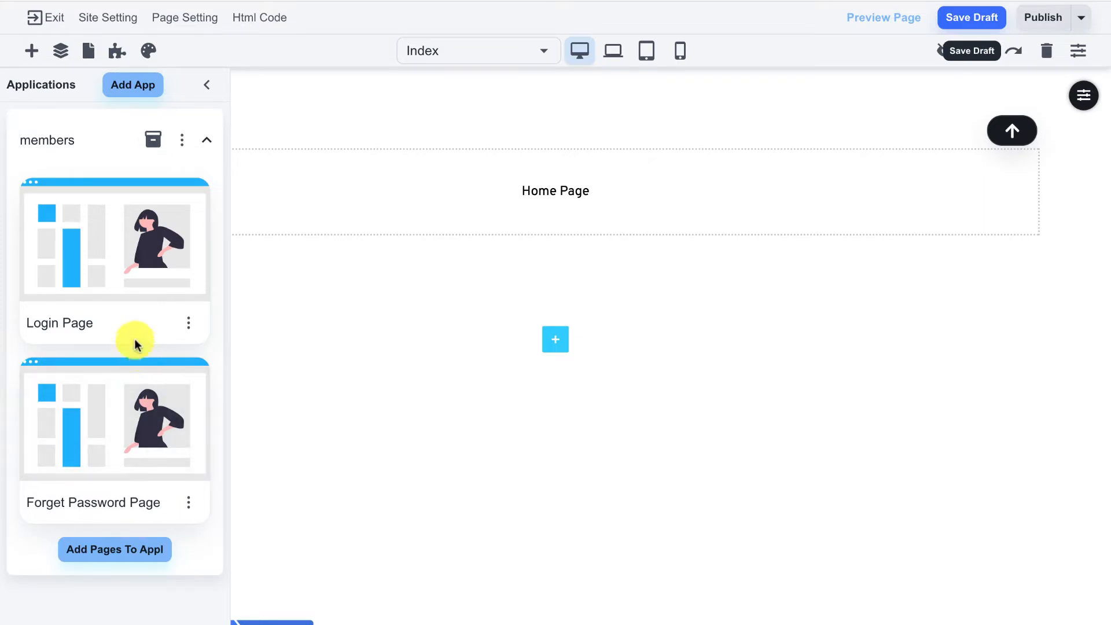
Add another blank page whose welcome text reads 'Paid Access Page'
{"action": "left_click", "coordinate": [89, 58]}
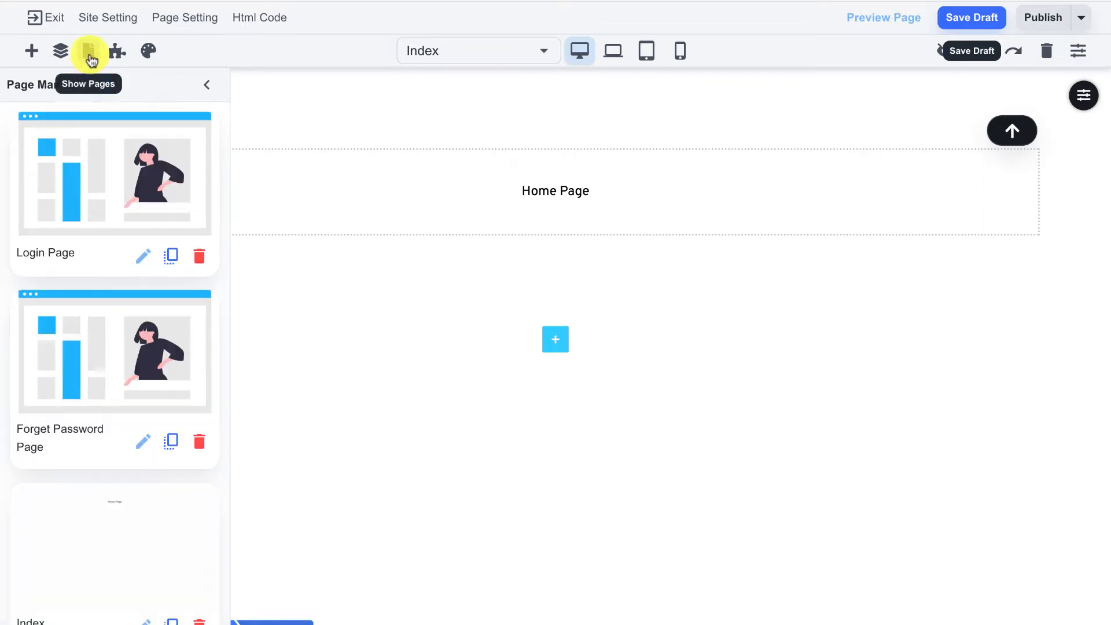
{"action": "scroll", "coordinate": [119, 370], "scroll_direction": "down", "scroll_amount": 1}
{"action": "scroll", "coordinate": [119, 371], "scroll_direction": "down", "scroll_amount": 1}
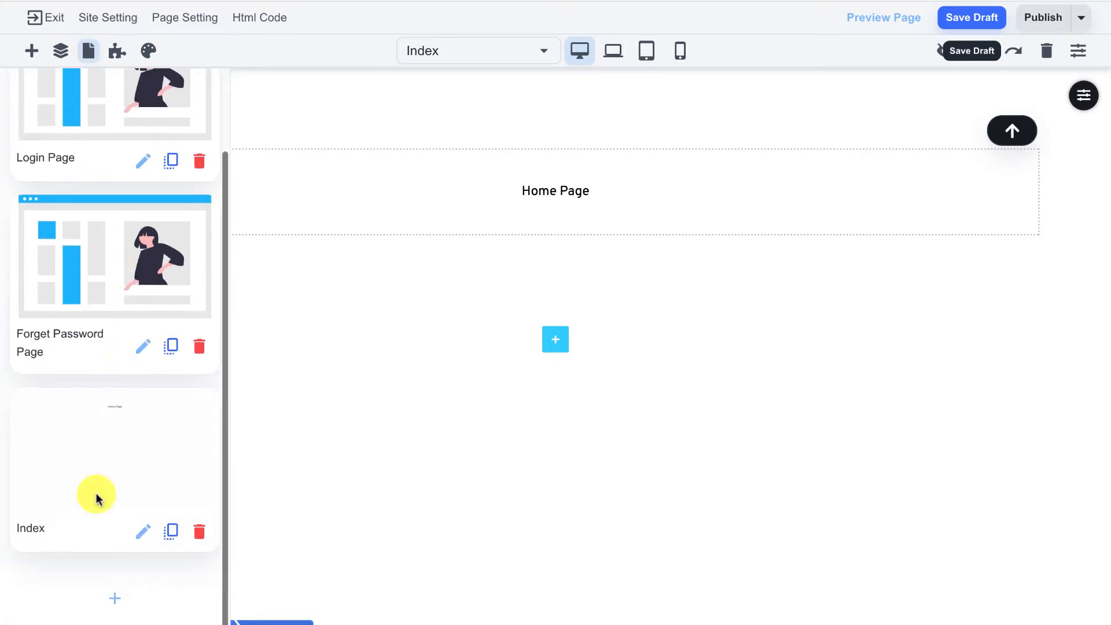
{"action": "left_click", "coordinate": [112, 597]}
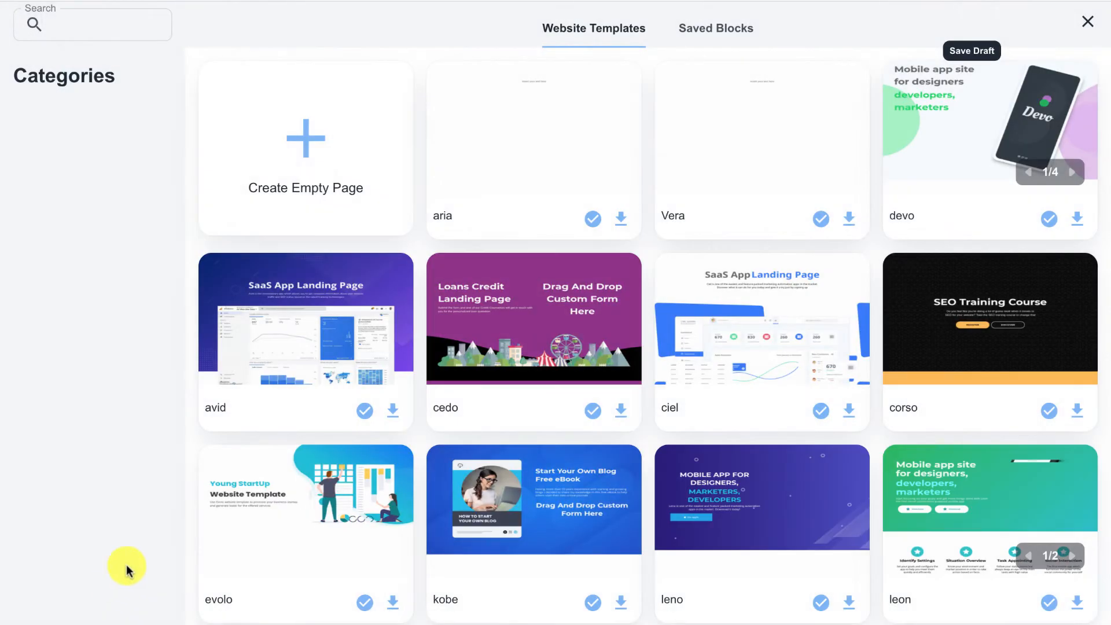
{"action": "left_click", "coordinate": [323, 137]}
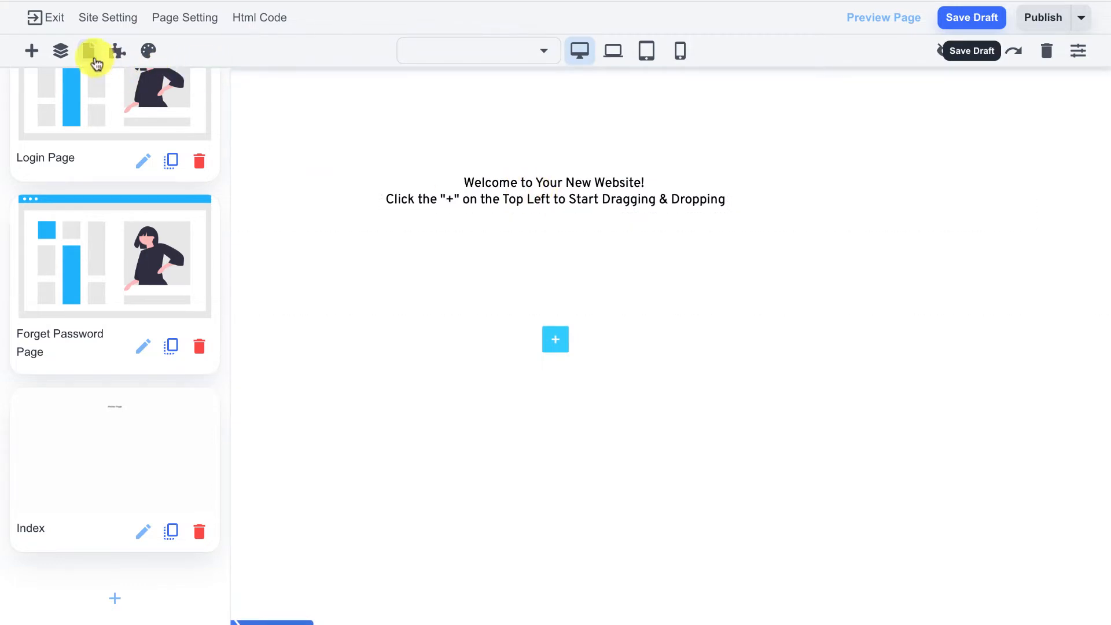
{"action": "left_click", "coordinate": [88, 51]}
{"action": "left_click", "coordinate": [458, 186]}
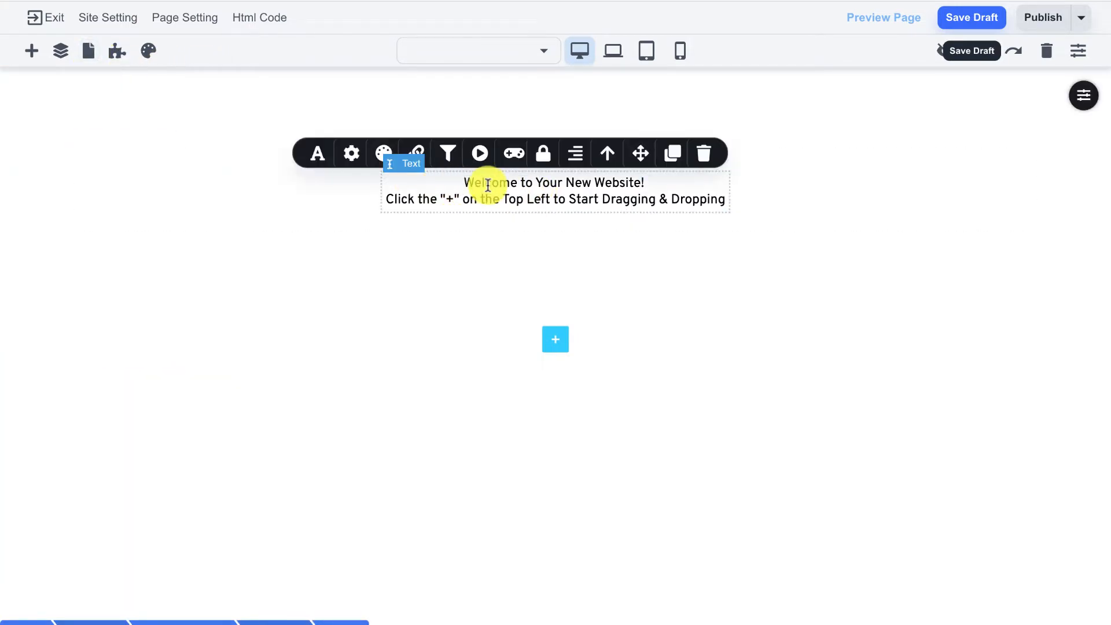
{"action": "triple_click", "coordinate": [488, 184]}
{"action": "type", "text": "Paid"}
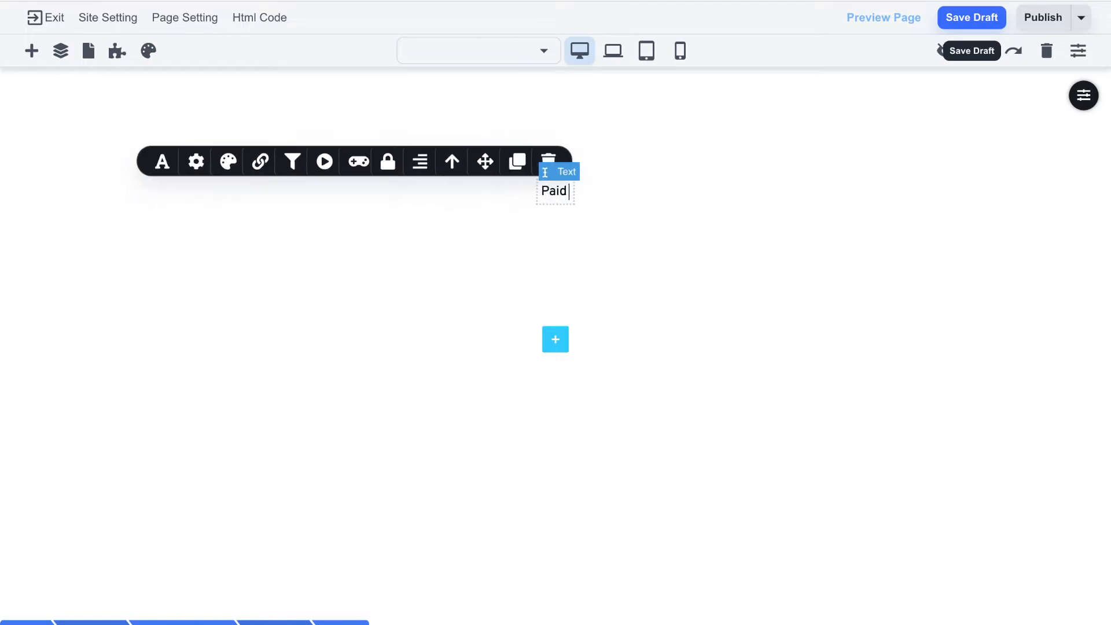
{"action": "type", "text": " Acces"}
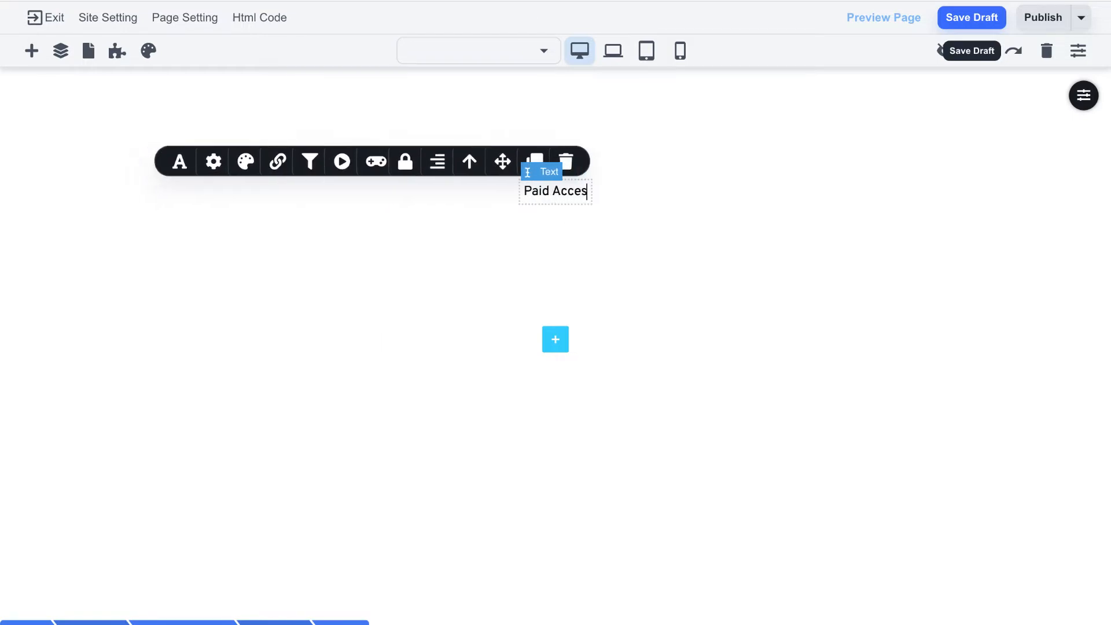
{"action": "type", "text": "s Page"}
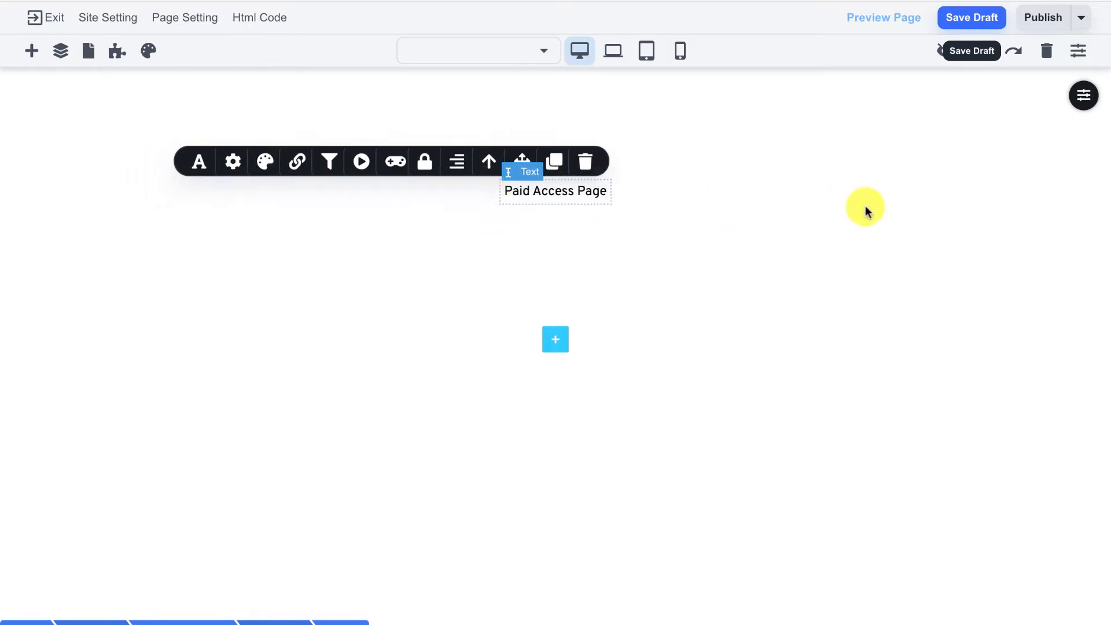
Give the heading's section a light green background and larger top and bottom padding
{"action": "left_click", "coordinate": [866, 207]}
{"action": "left_click", "coordinate": [1077, 104]}
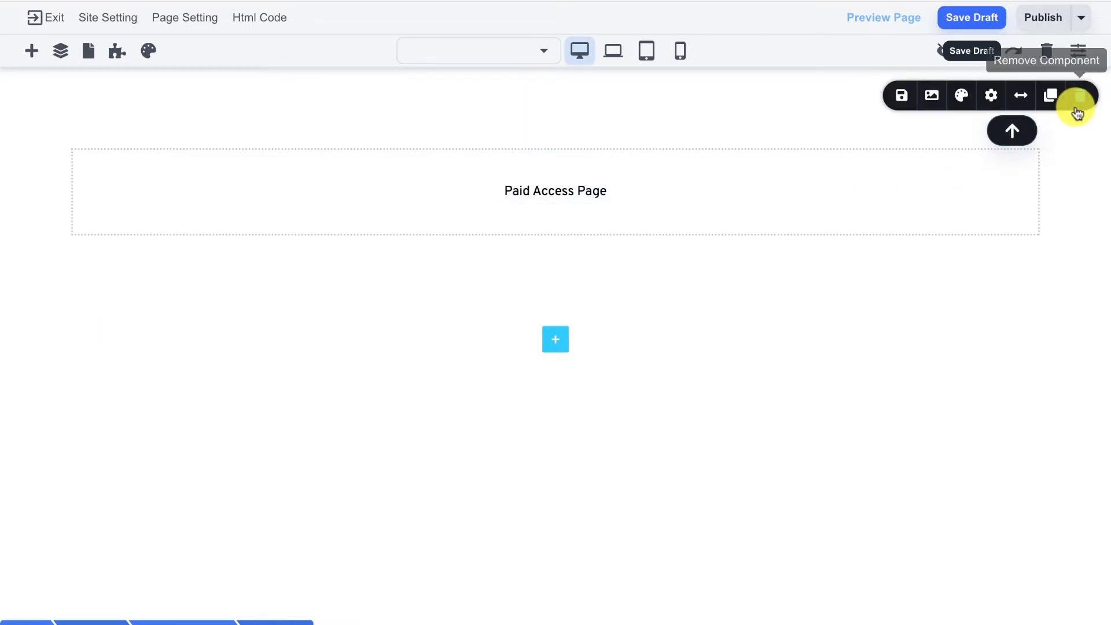
{"action": "left_click", "coordinate": [961, 97]}
{"action": "left_click", "coordinate": [937, 294]}
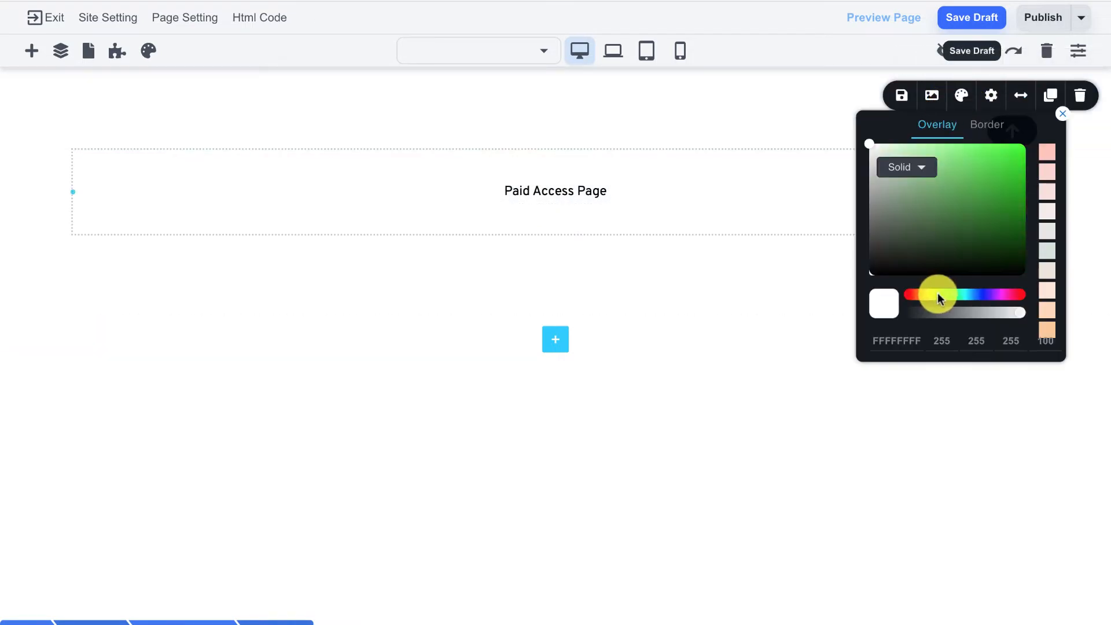
{"action": "left_click_drag", "start_coordinate": [916, 194], "coordinate": [899, 151]}
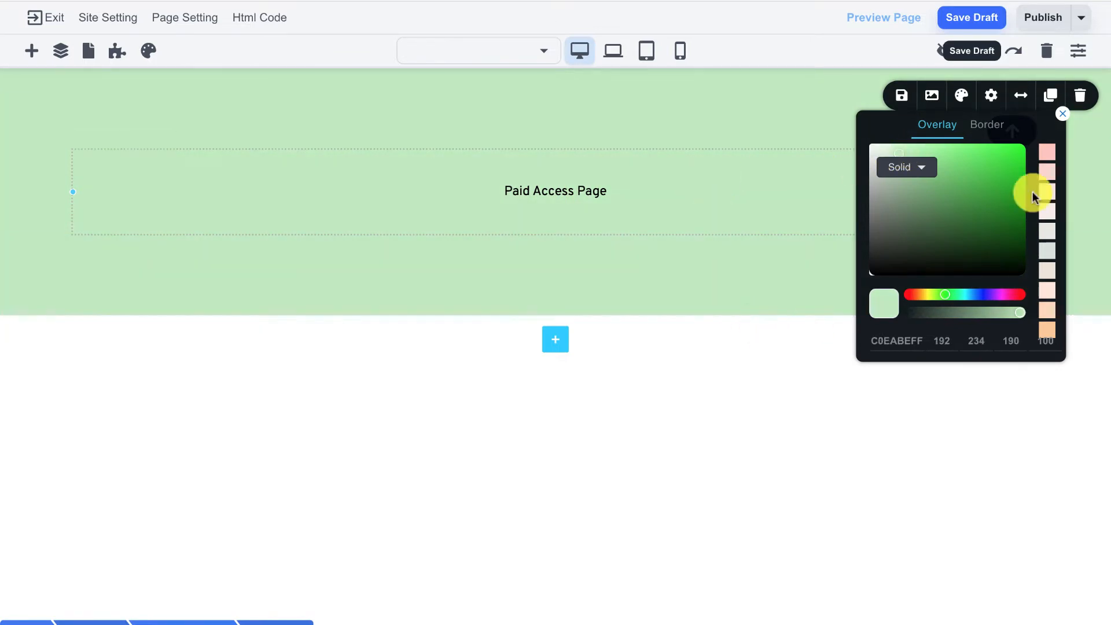
{"action": "left_click", "coordinate": [1062, 113]}
{"action": "left_click_drag", "start_coordinate": [652, 129], "coordinate": [646, 190]}
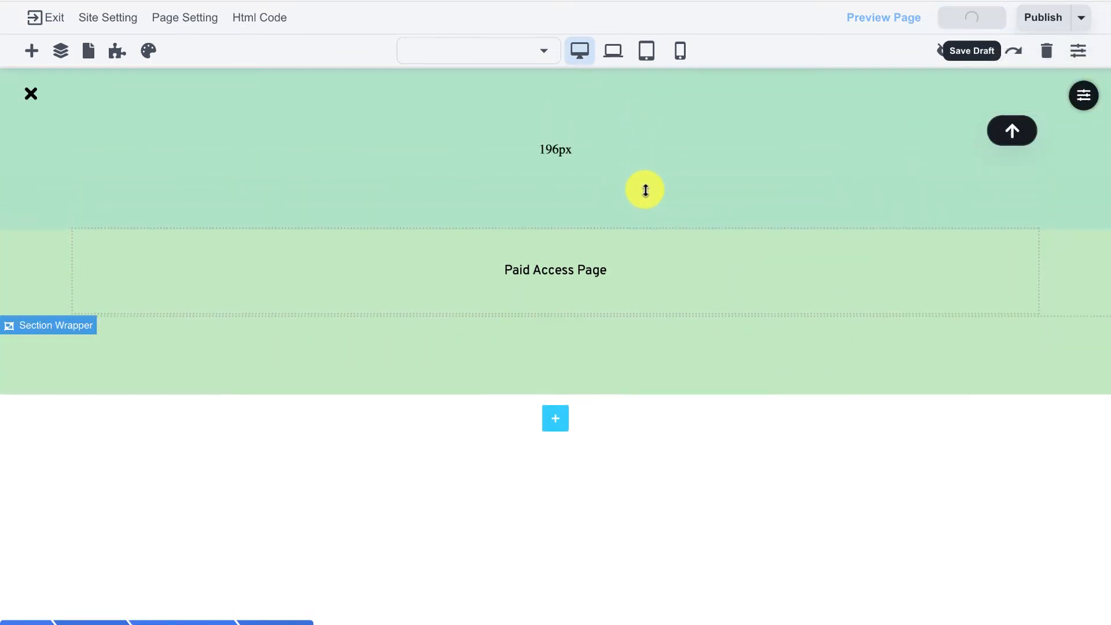
{"action": "left_click_drag", "start_coordinate": [670, 354], "coordinate": [662, 407]}
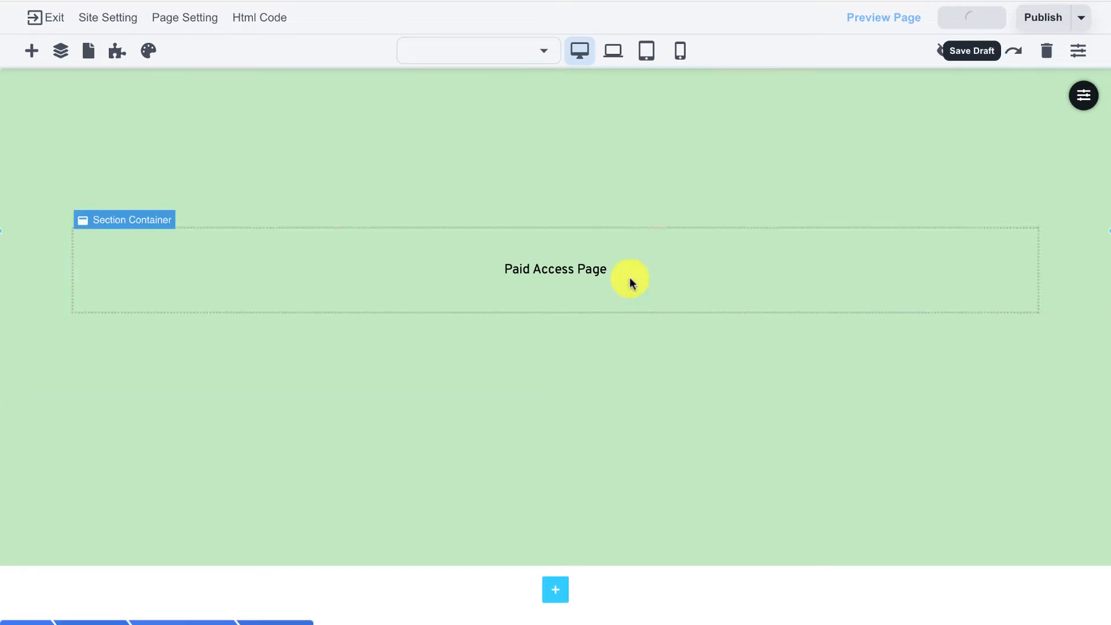
Rename the page to 'Paid Access Page' in its page settings
{"action": "left_click", "coordinate": [178, 22]}
{"action": "left_click_drag", "start_coordinate": [284, 79], "coordinate": [145, 56]}
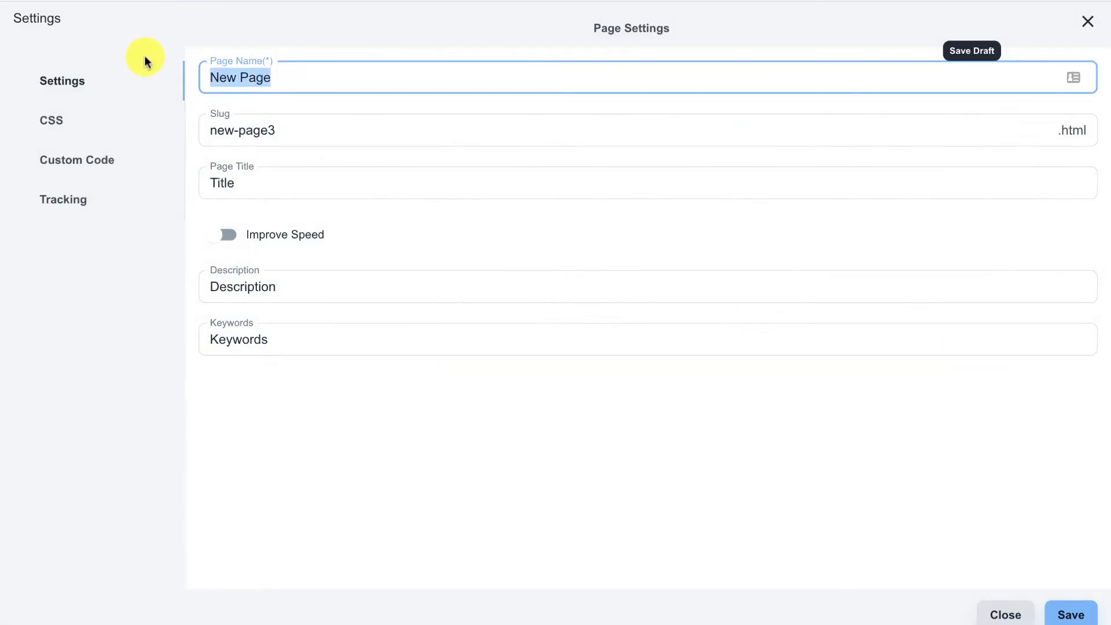
{"action": "type", "text": "pa"}
{"action": "key", "text": "BackSpace"}
{"action": "key", "text": "BackSpace"}
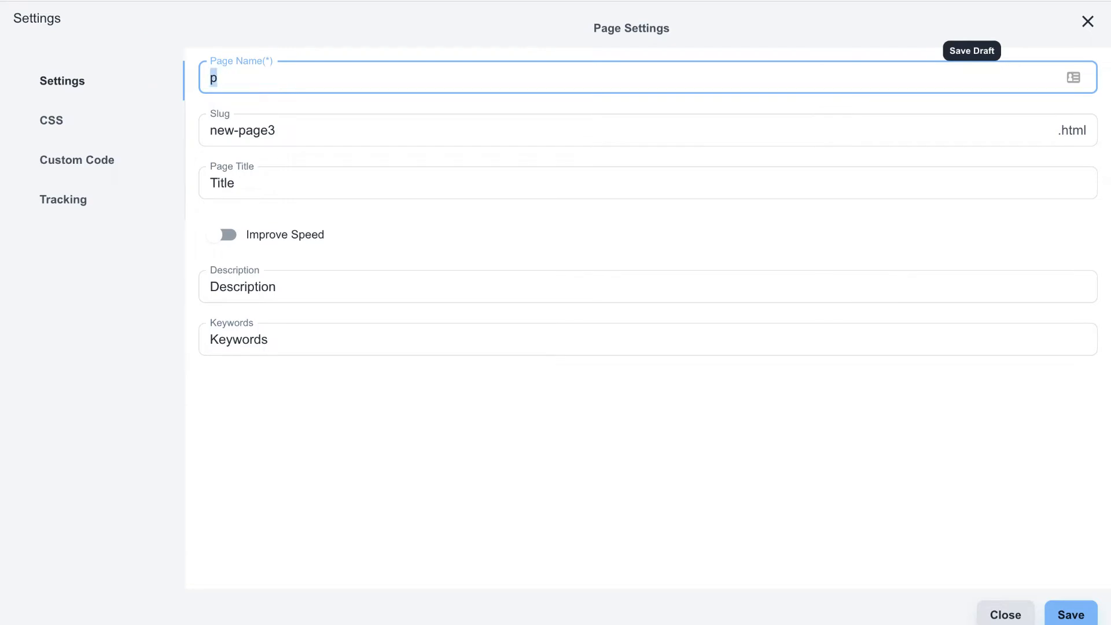
{"action": "type", "text": "Paid Access Page"}
{"action": "key", "text": "ctrl+a"}
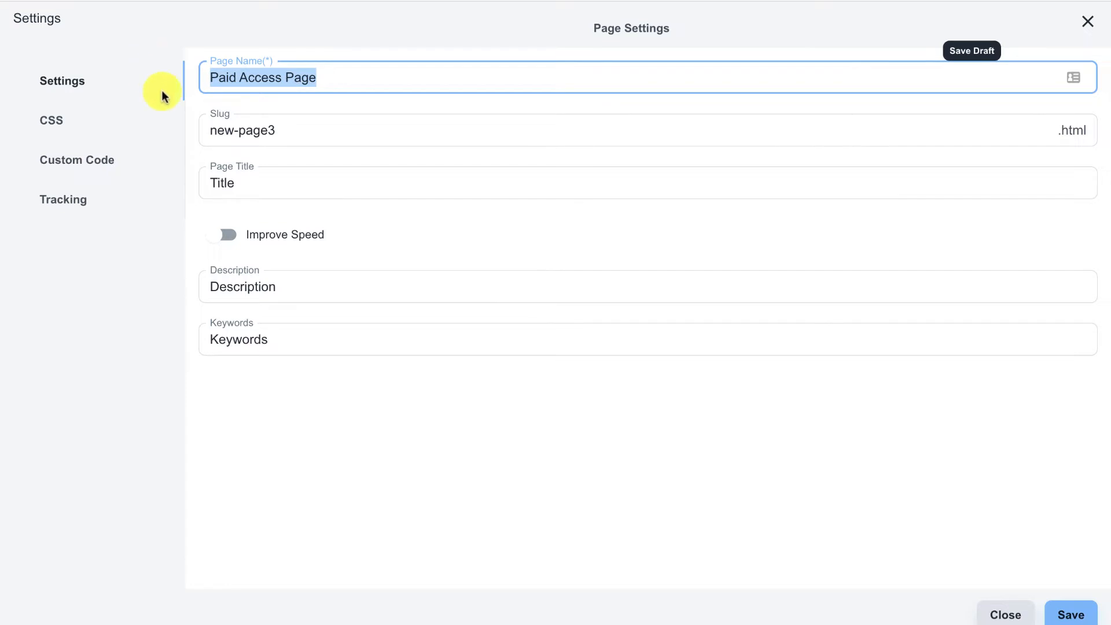
Set slug 'paid' and page title 'Paid Page', save the settings, then save the draft
{"action": "left_click", "coordinate": [265, 125]}
{"action": "key", "text": "ctrl+a"}
{"action": "type", "text": "p"}
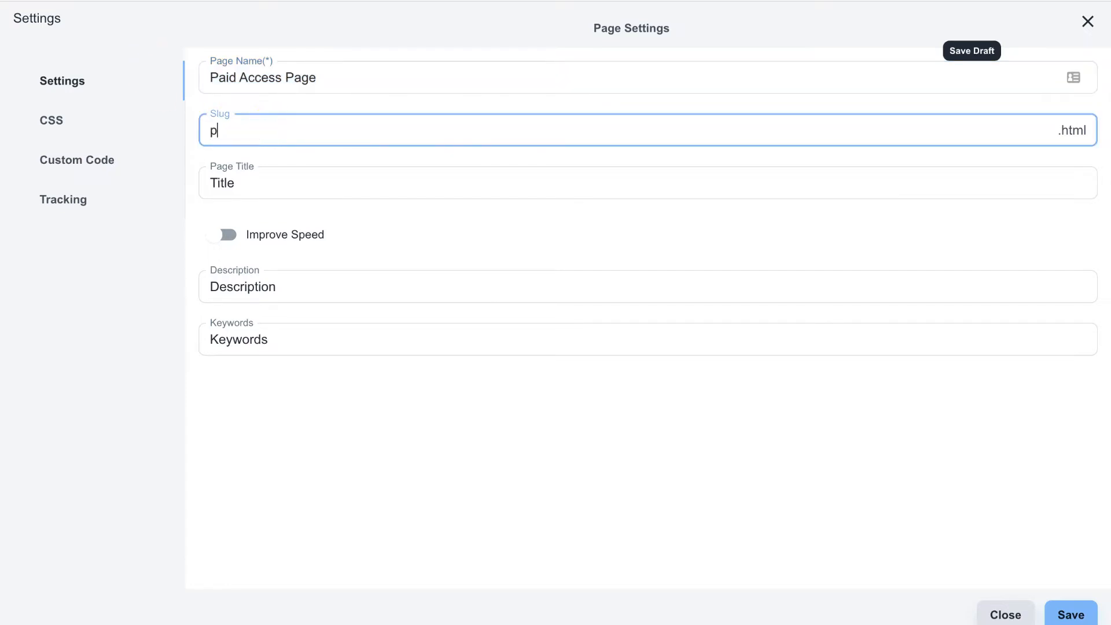
{"action": "type", "text": "aid"}
{"action": "left_click_drag", "start_coordinate": [213, 130], "coordinate": [244, 130]}
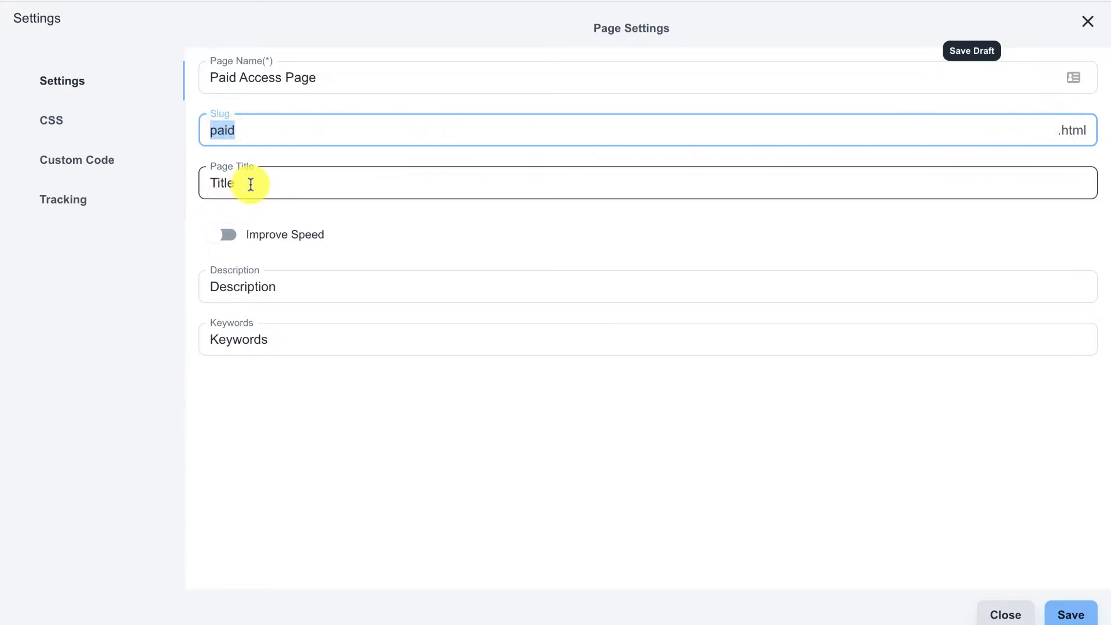
{"action": "left_click_drag", "start_coordinate": [250, 182], "coordinate": [100, 166]}
{"action": "type", "text": "Paid"}
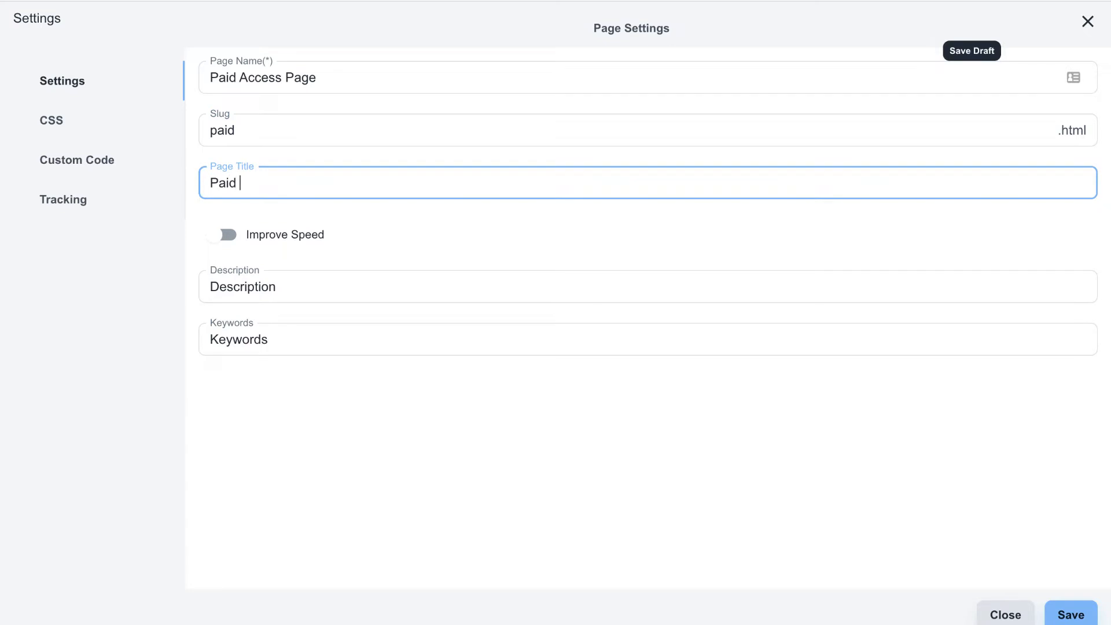
{"action": "type", "text": " Page"}
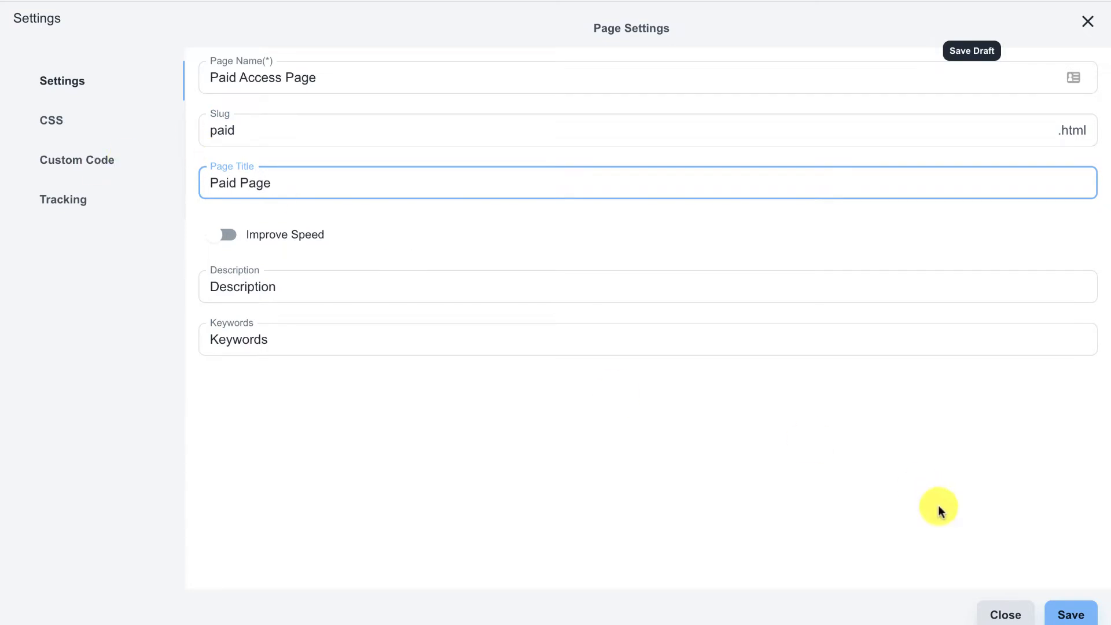
{"action": "left_click", "coordinate": [1057, 608]}
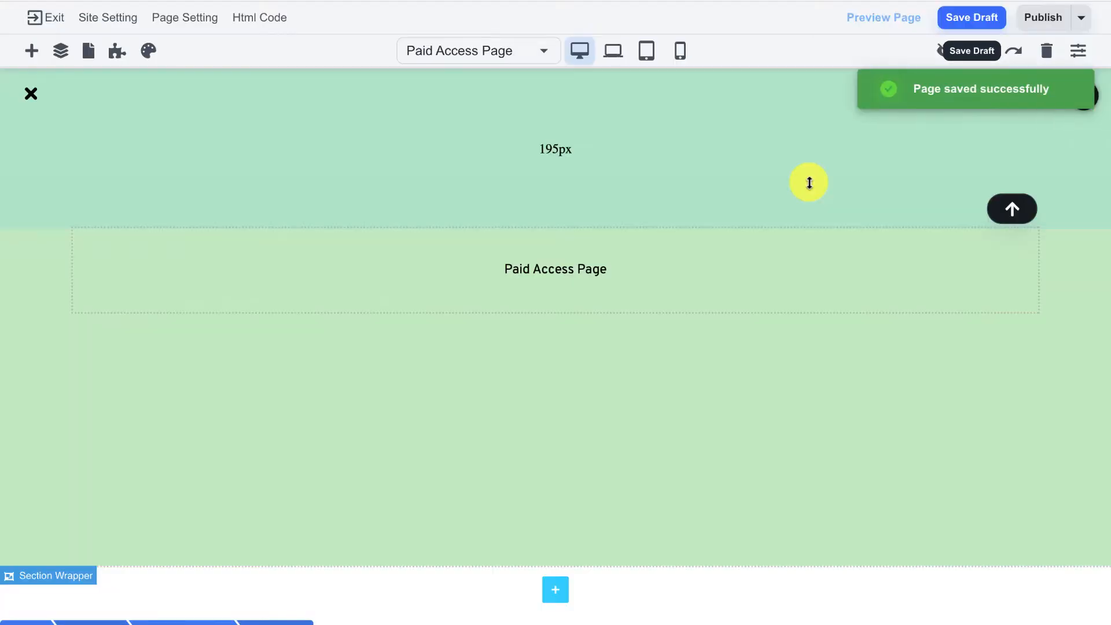
{"action": "left_click", "coordinate": [993, 24]}
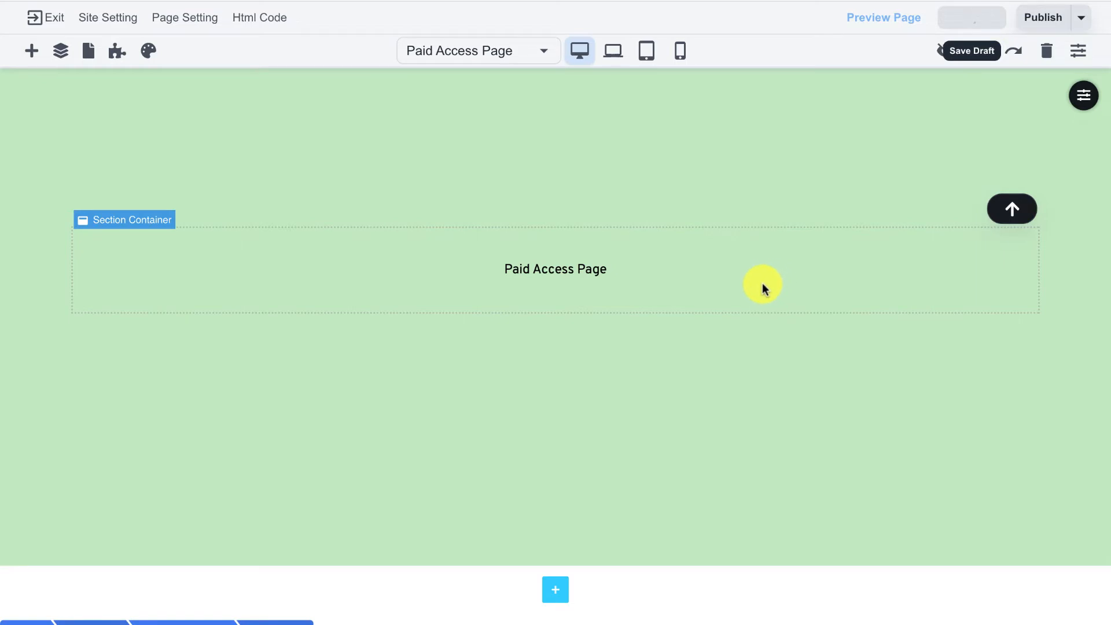
Add Paid Access Page to the members application's pages and save
{"action": "left_click", "coordinate": [117, 54]}
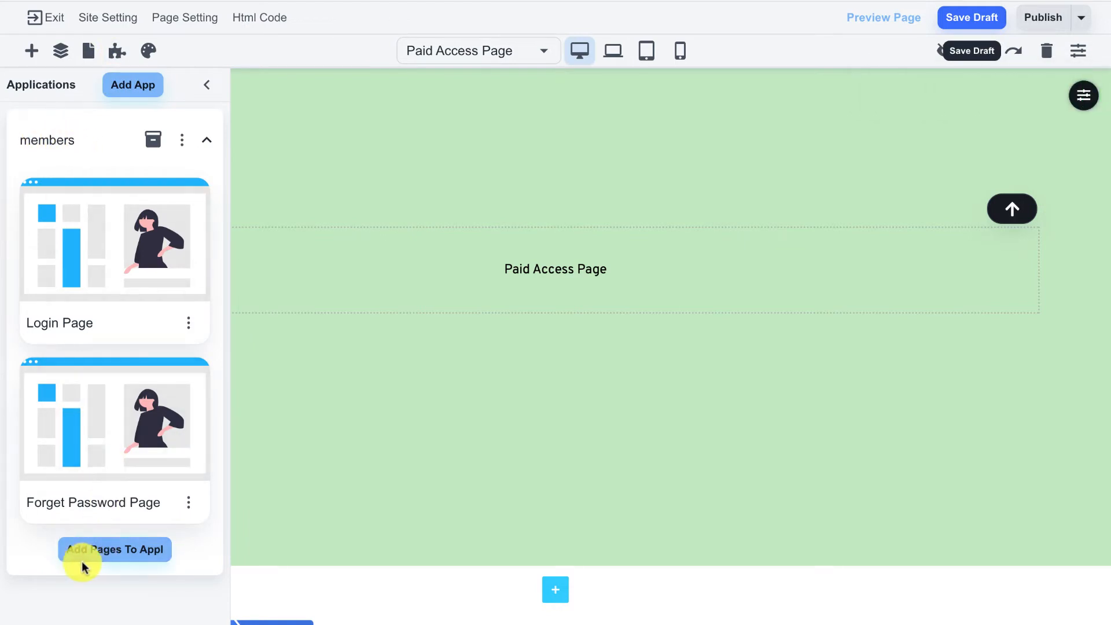
{"action": "left_click", "coordinate": [100, 560]}
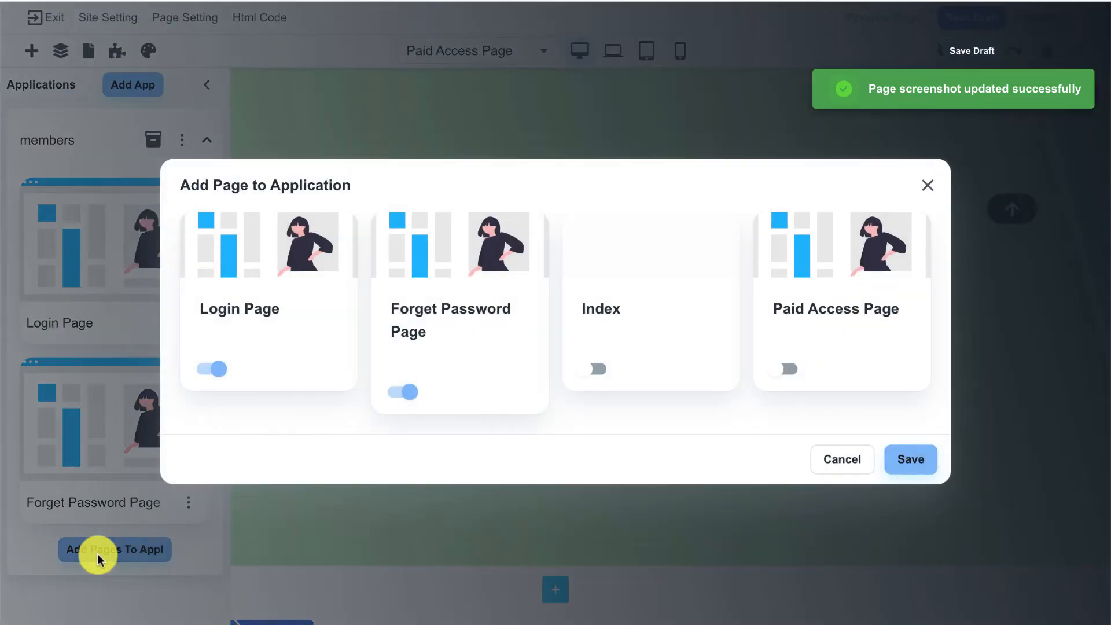
{"action": "left_click", "coordinate": [781, 376]}
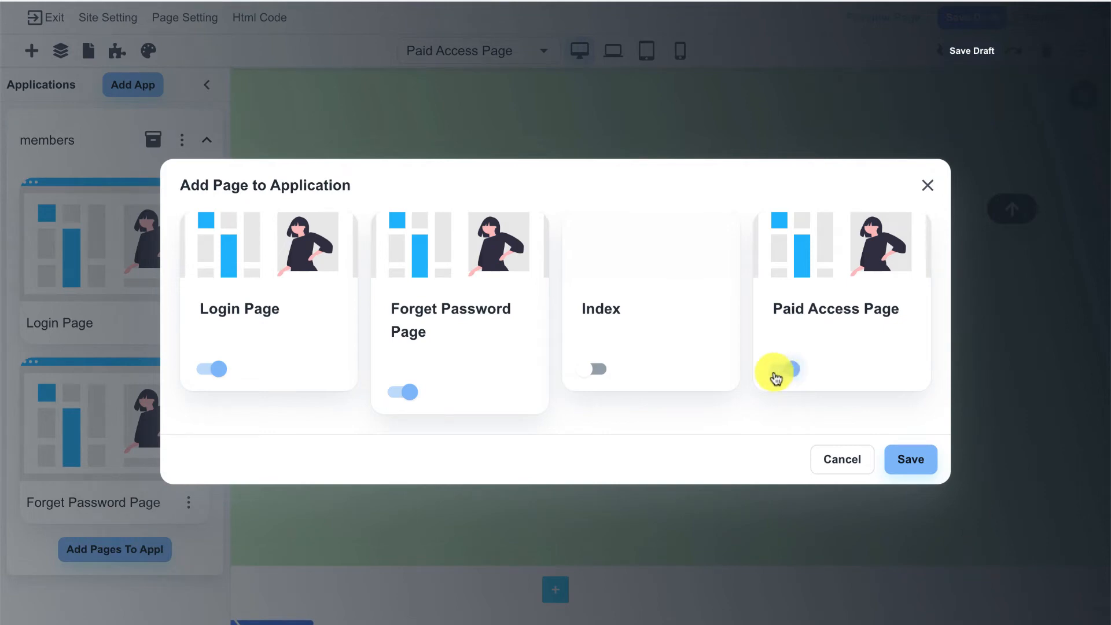
{"action": "left_click", "coordinate": [903, 457]}
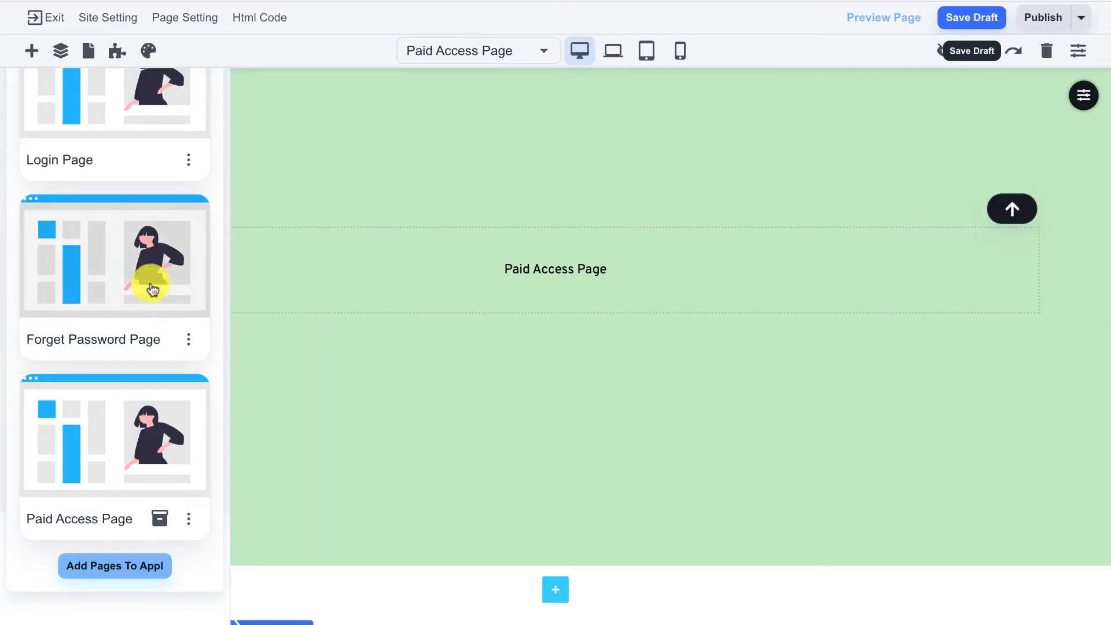
{"action": "scroll", "coordinate": [137, 282], "scroll_direction": "up", "scroll_amount": 2}
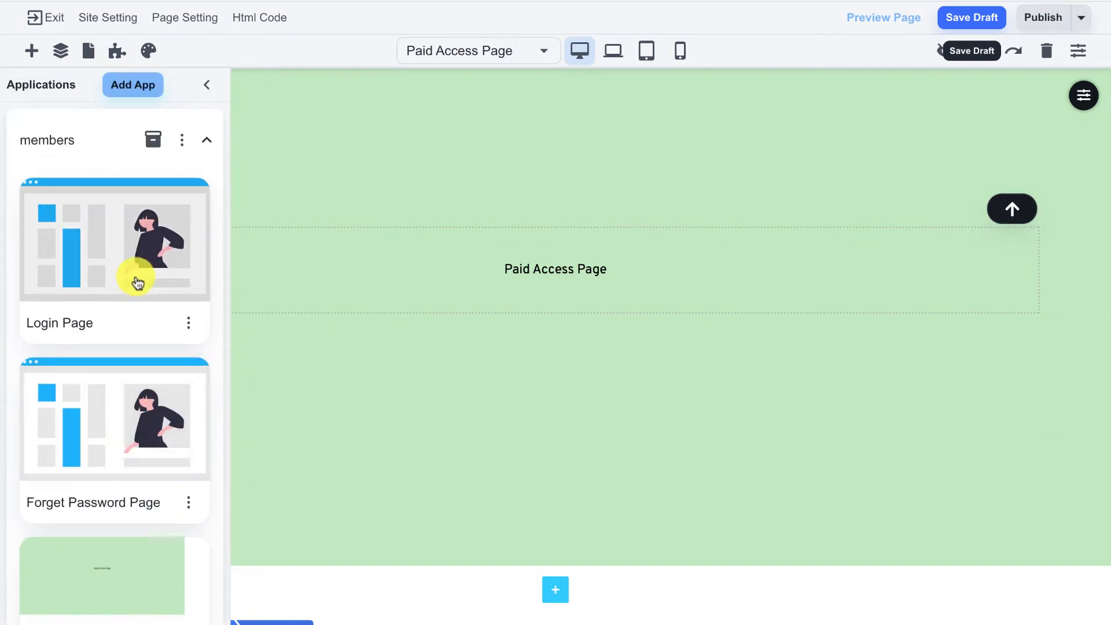
{"action": "scroll", "coordinate": [139, 283], "scroll_direction": "down", "scroll_amount": 3}
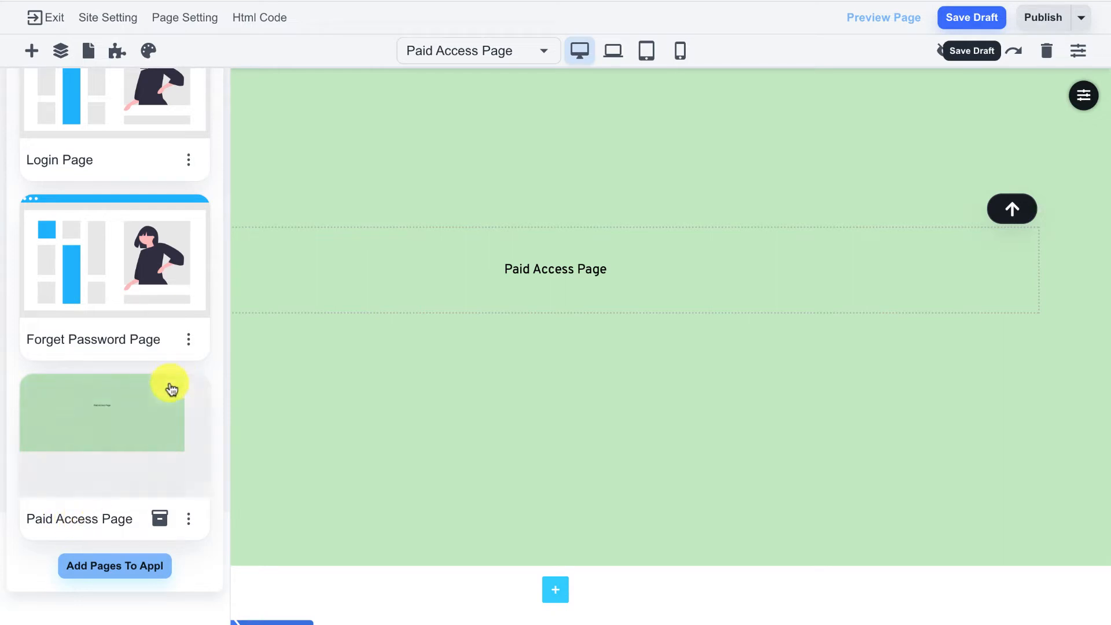
{"action": "scroll", "coordinate": [175, 386], "scroll_direction": "up", "scroll_amount": 3}
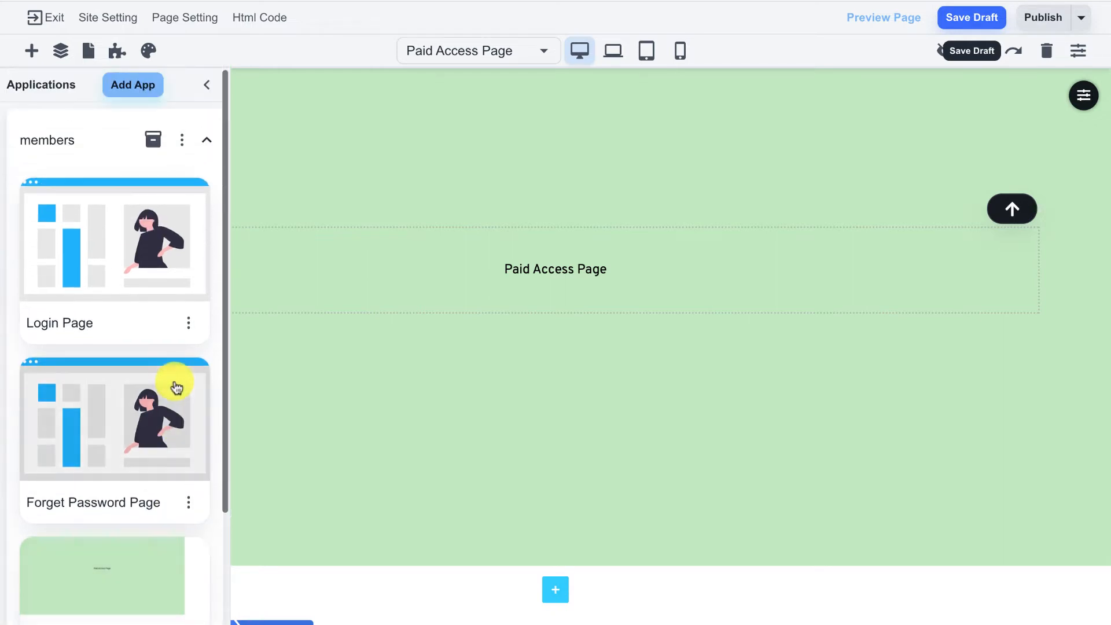
Set the members app's Welcome Page to Paid Access Page and save the application
{"action": "left_click", "coordinate": [182, 145]}
{"action": "left_click", "coordinate": [118, 205]}
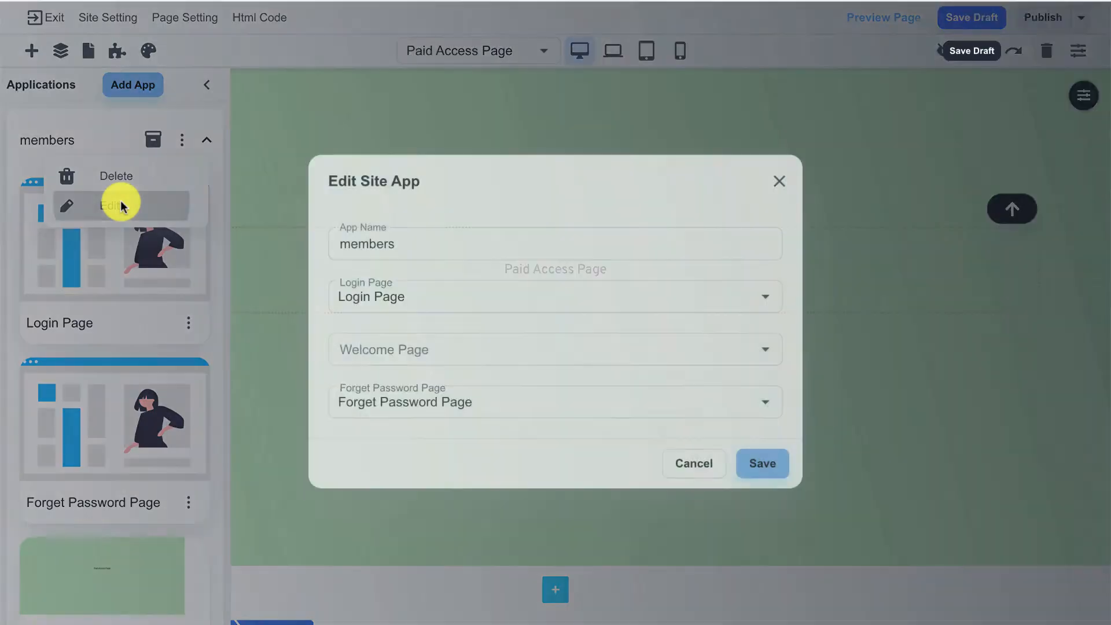
{"action": "left_click", "coordinate": [392, 348]}
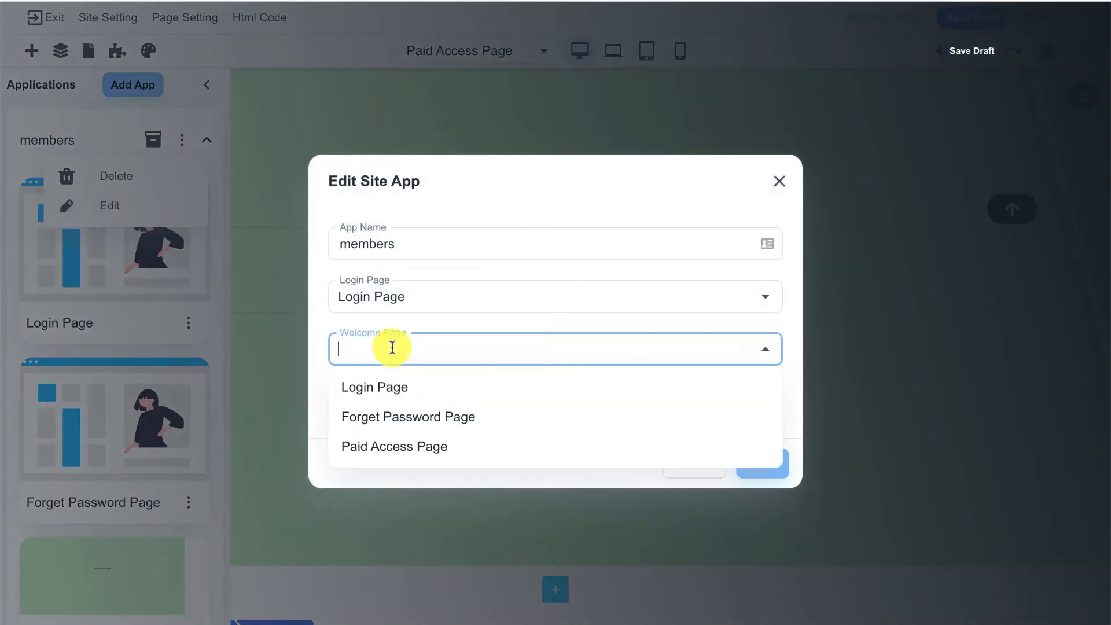
{"action": "left_click", "coordinate": [446, 453]}
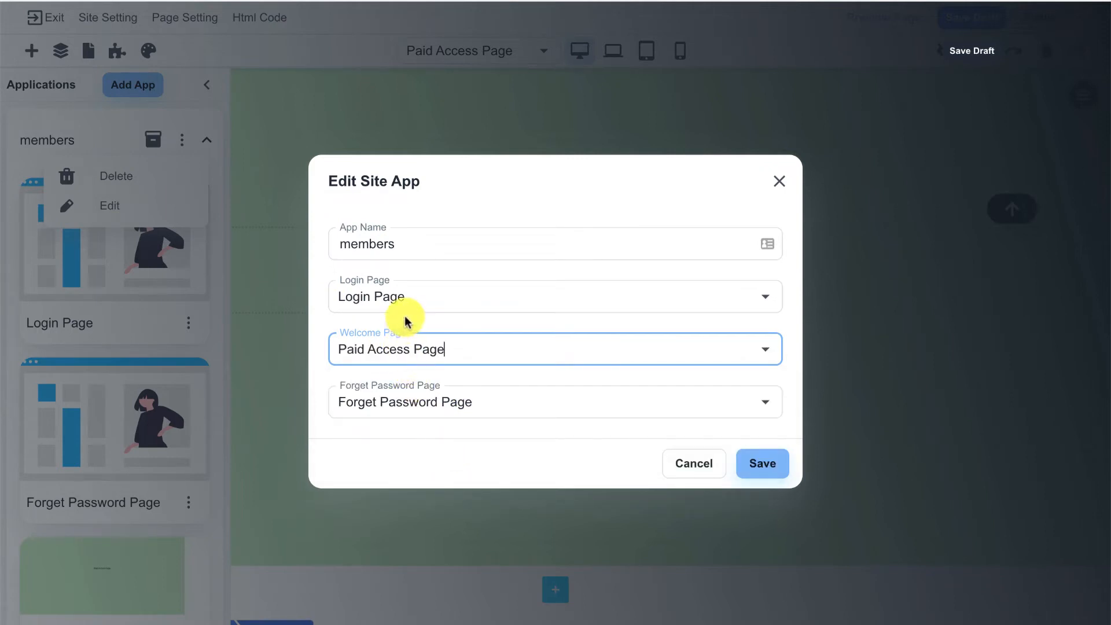
{"action": "left_click", "coordinate": [753, 464]}
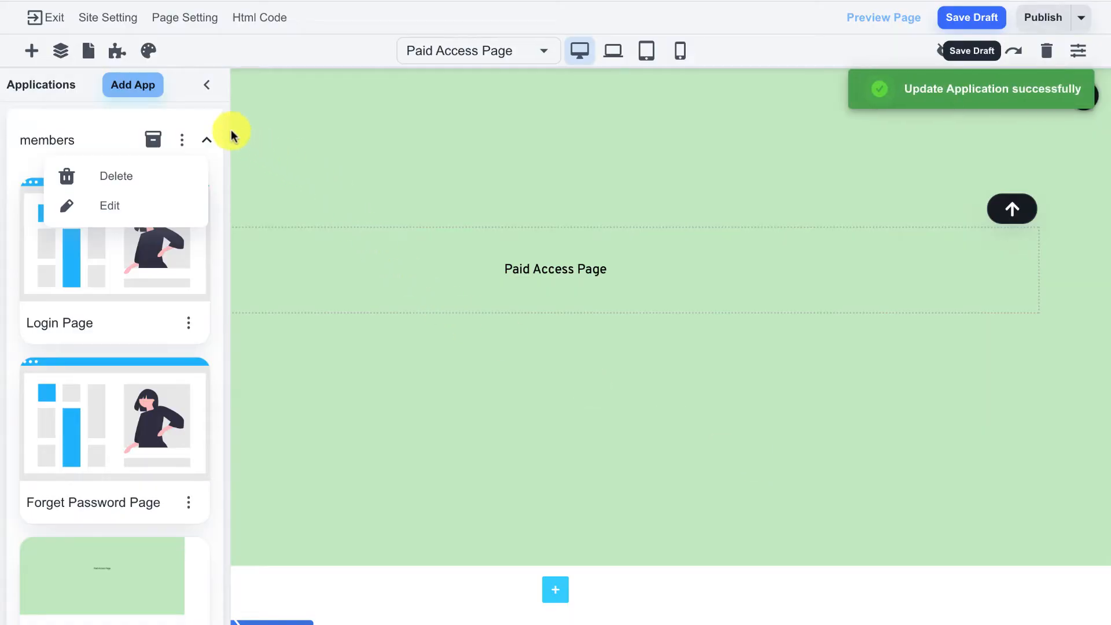
{"action": "left_click", "coordinate": [191, 130]}
{"action": "left_click", "coordinate": [203, 145]}
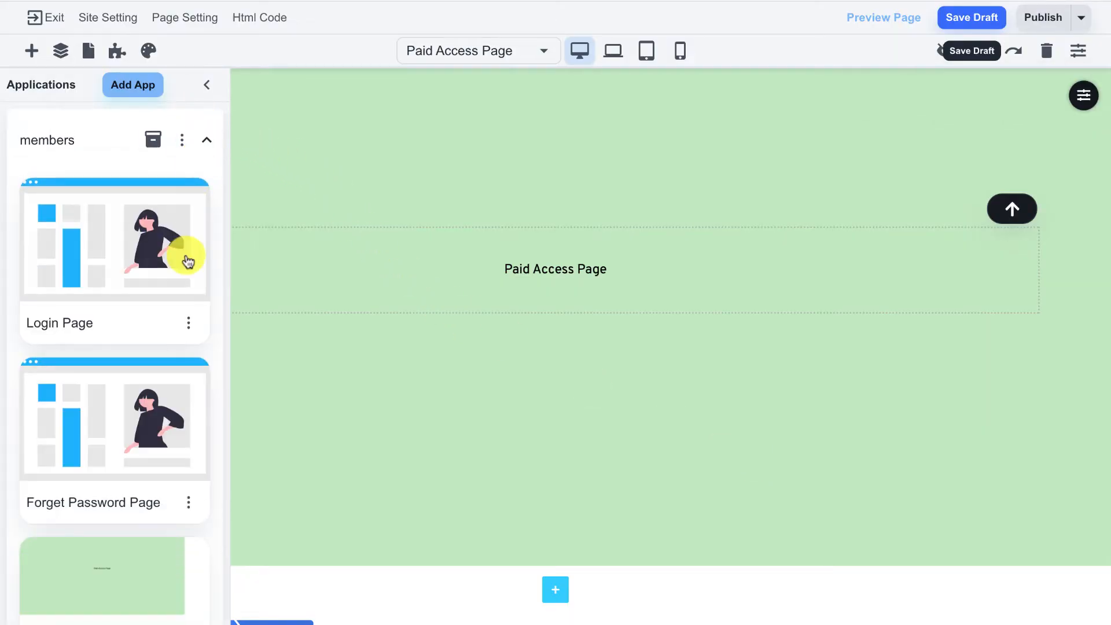
{"action": "scroll", "coordinate": [185, 289], "scroll_direction": "down", "scroll_amount": 3}
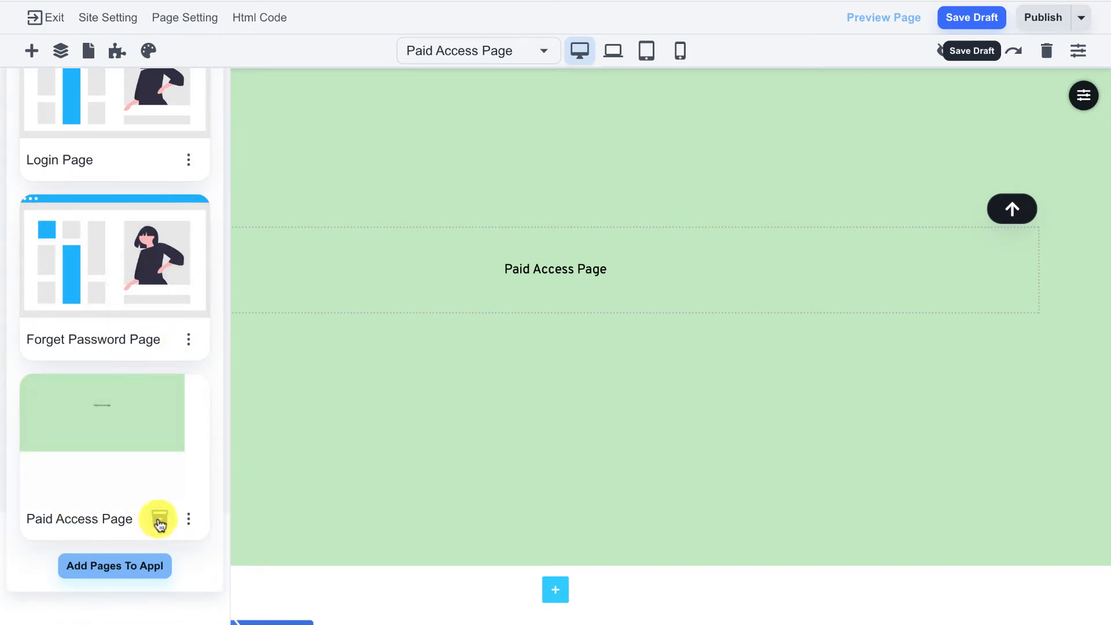
{"action": "scroll", "coordinate": [159, 525], "scroll_direction": "up", "scroll_amount": 3}
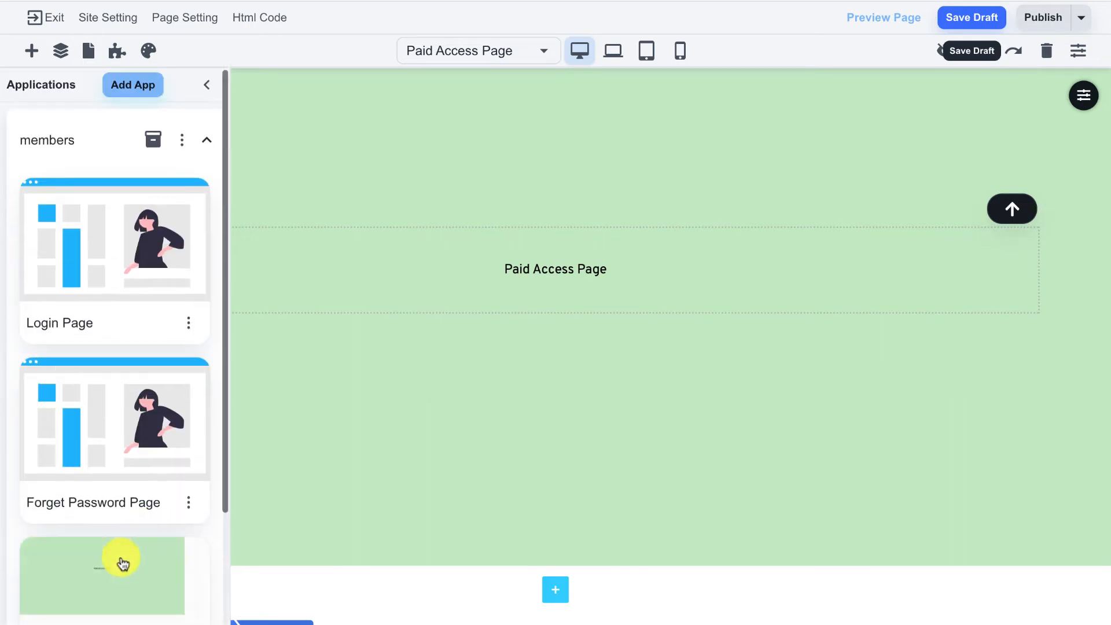
Check the purchase-based login restrictions unchanged, then hide the Applications panel
{"action": "left_click", "coordinate": [147, 142]}
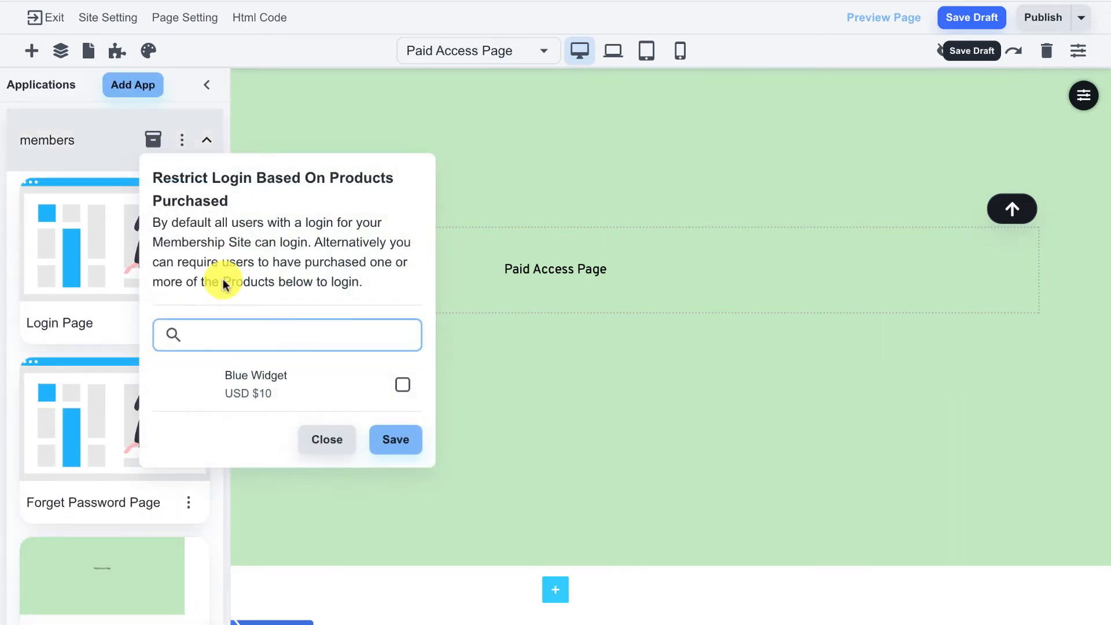
{"action": "left_click", "coordinate": [95, 124]}
{"action": "scroll", "coordinate": [157, 296], "scroll_direction": "down", "scroll_amount": 3}
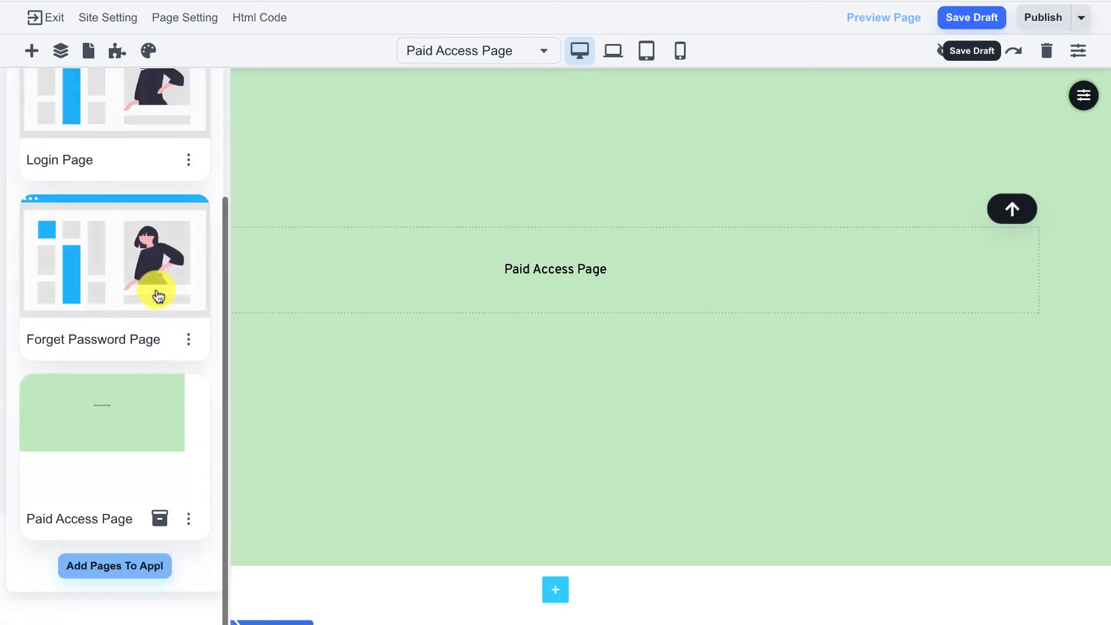
{"action": "left_click", "coordinate": [163, 519]}
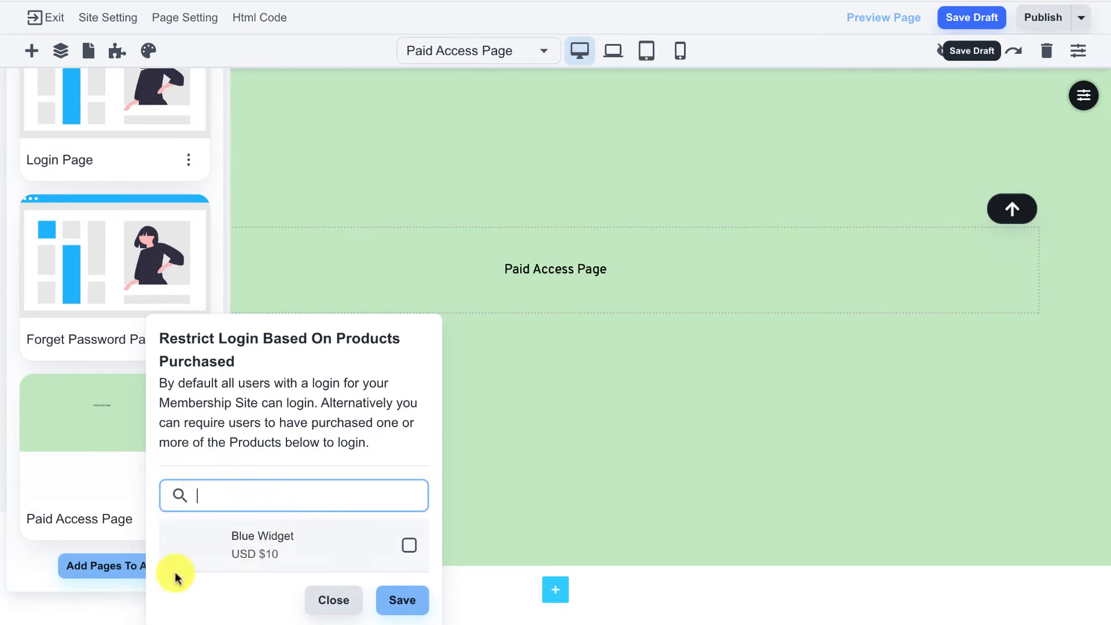
{"action": "left_click", "coordinate": [110, 602]}
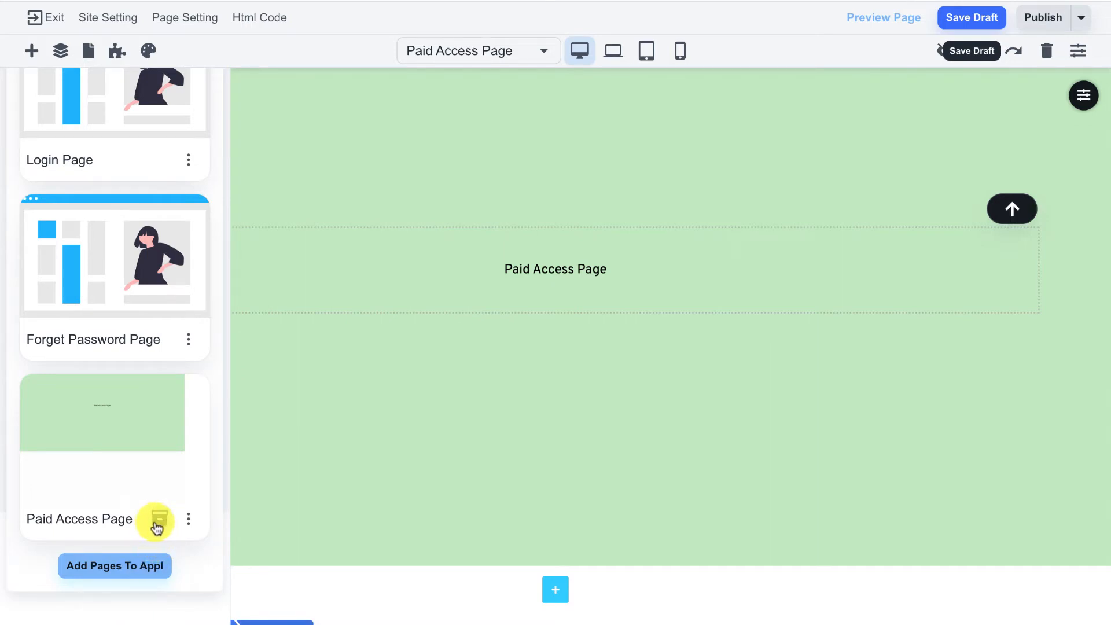
{"action": "scroll", "coordinate": [162, 521], "scroll_direction": "up", "scroll_amount": 3}
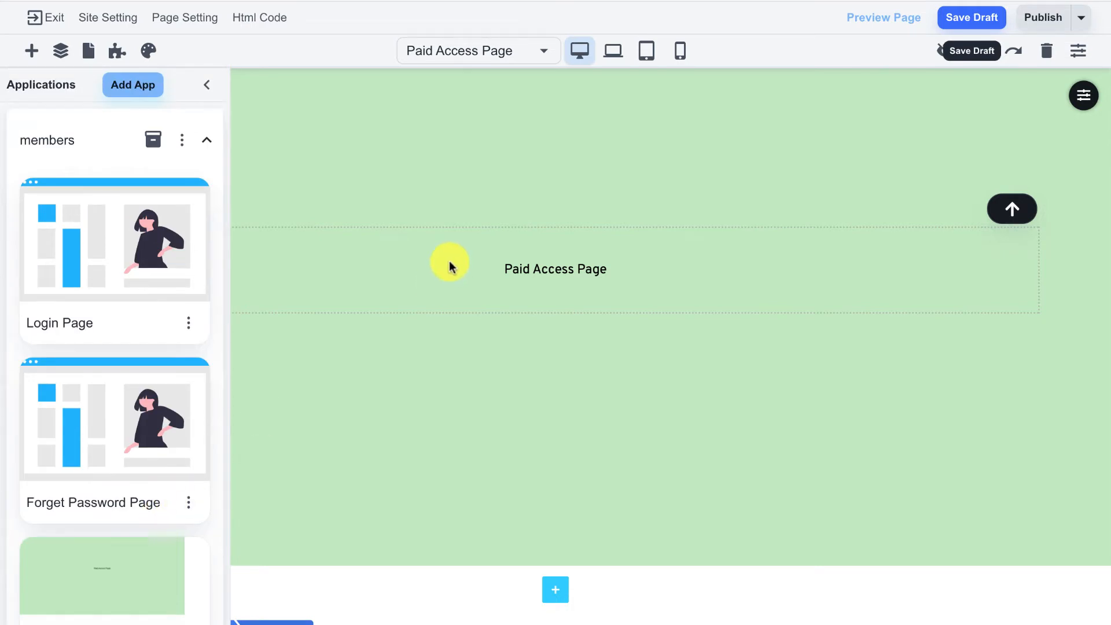
{"action": "left_click", "coordinate": [207, 86]}
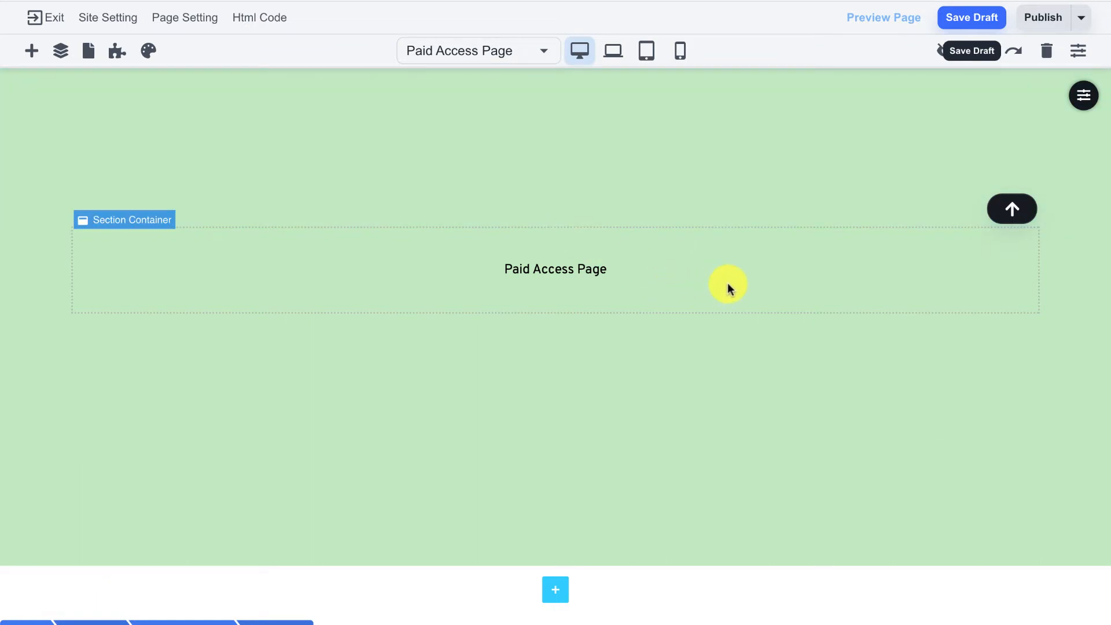
Publish the Paid Access Page and close the congratulations dialog
{"action": "left_click", "coordinate": [1043, 23]}
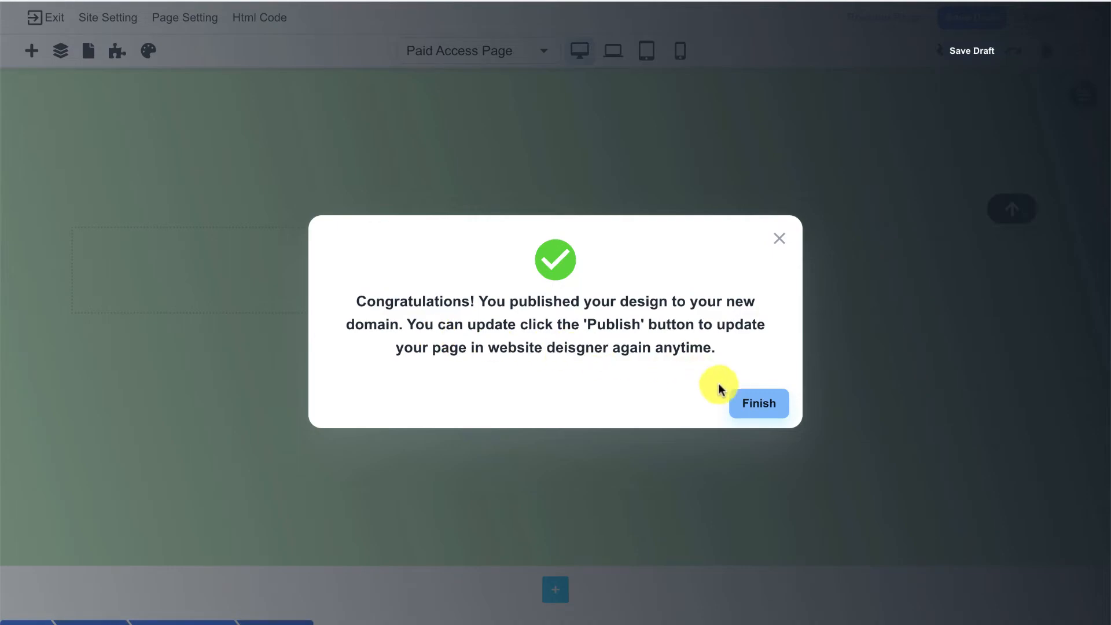
{"action": "left_click", "coordinate": [752, 405]}
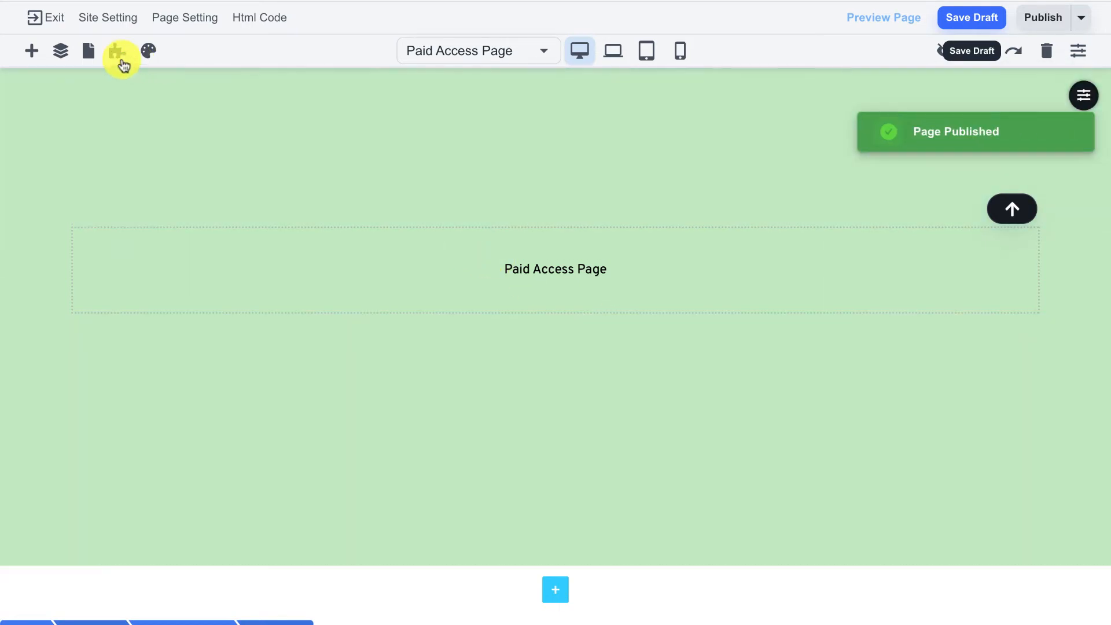
Switch to the members Login Page and confirm its slug /members/login in Page Setting
{"action": "left_click", "coordinate": [123, 62]}
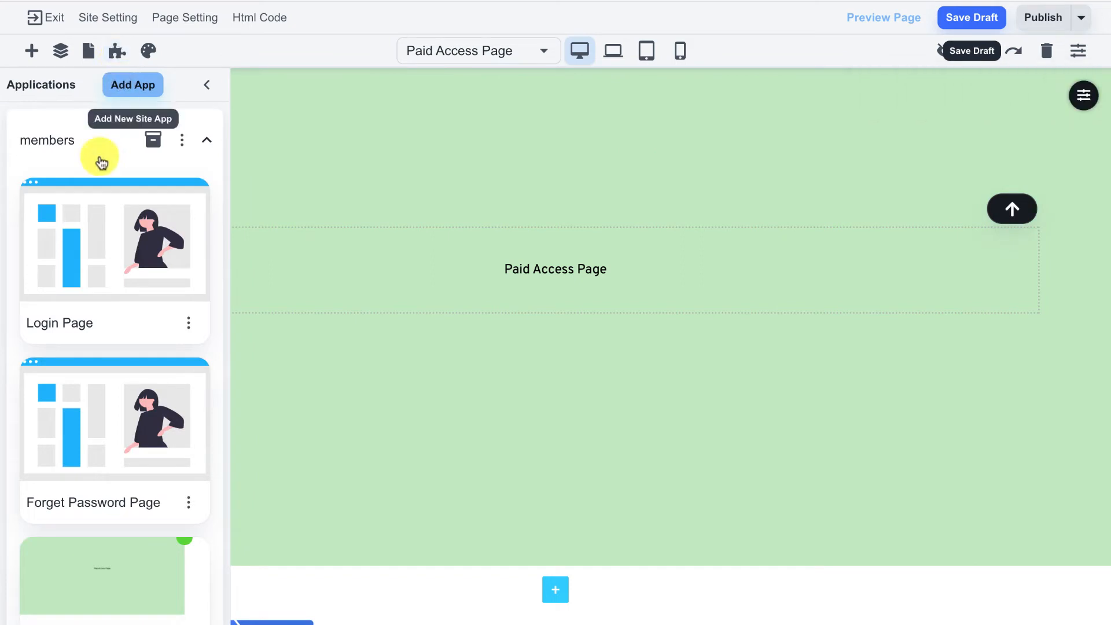
{"action": "left_click", "coordinate": [84, 234]}
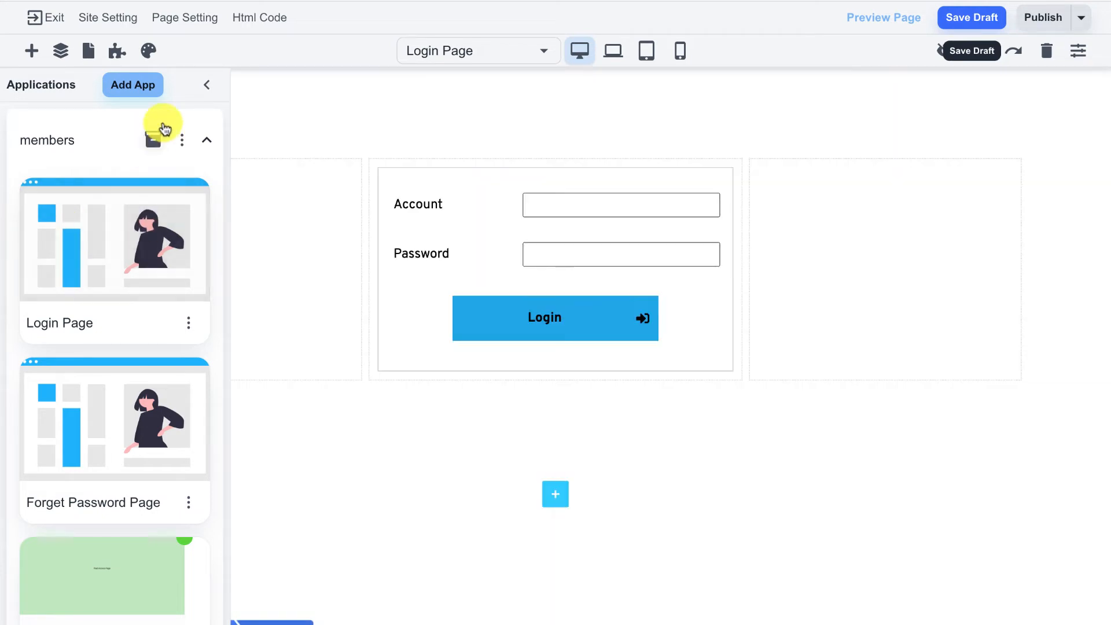
{"action": "left_click", "coordinate": [207, 88]}
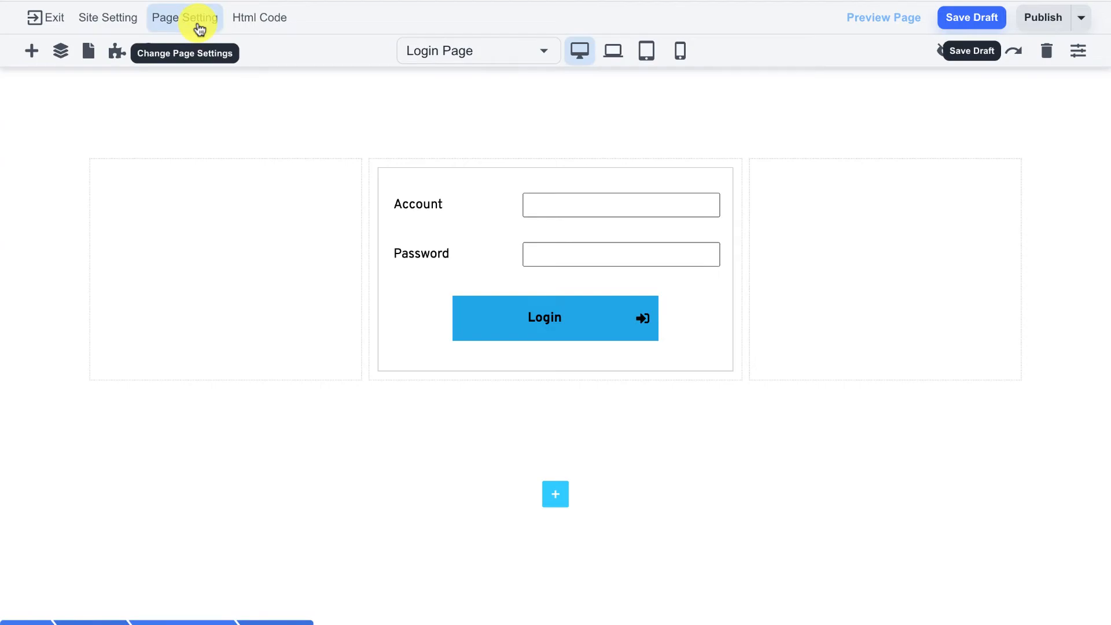
{"action": "left_click", "coordinate": [200, 23]}
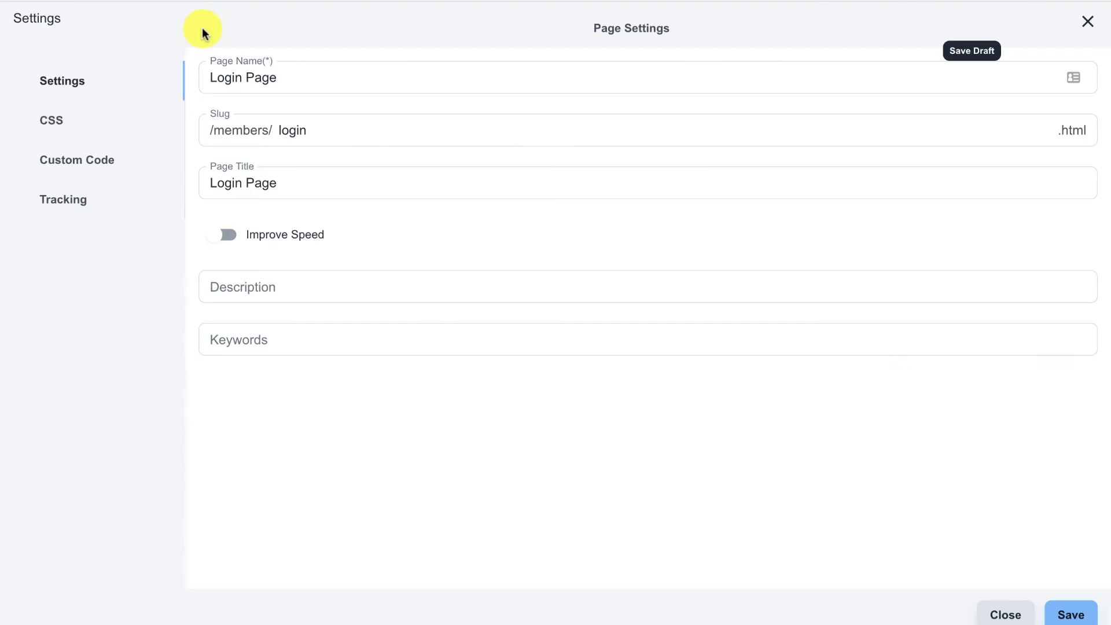
{"action": "left_click", "coordinate": [208, 127]}
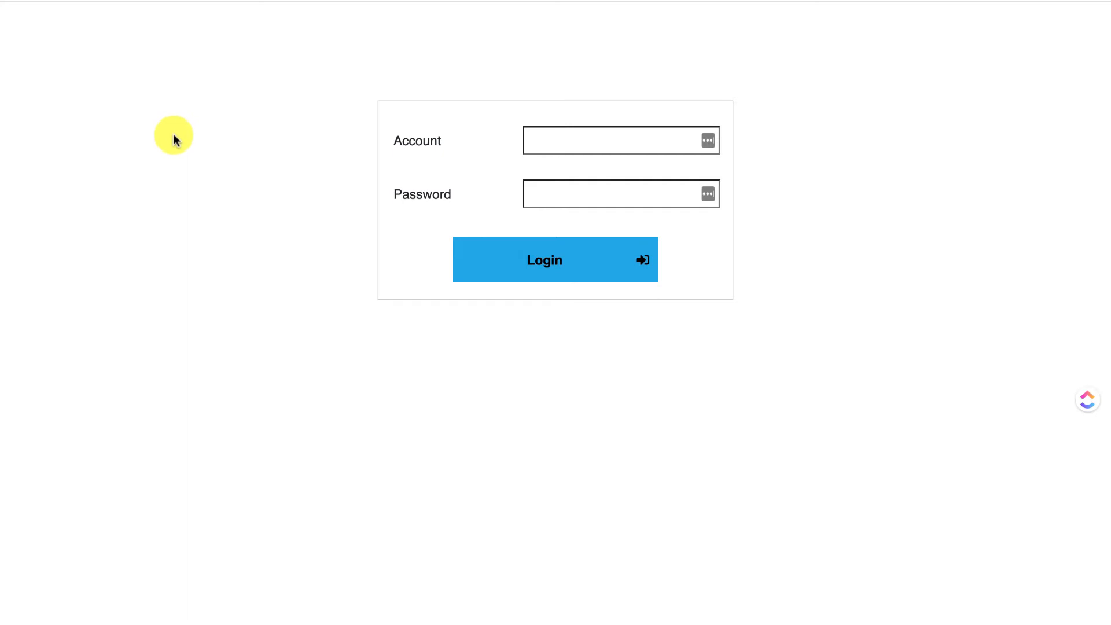
Attempt a members-page login using a test account name and password
{"action": "left_click", "coordinate": [548, 138]}
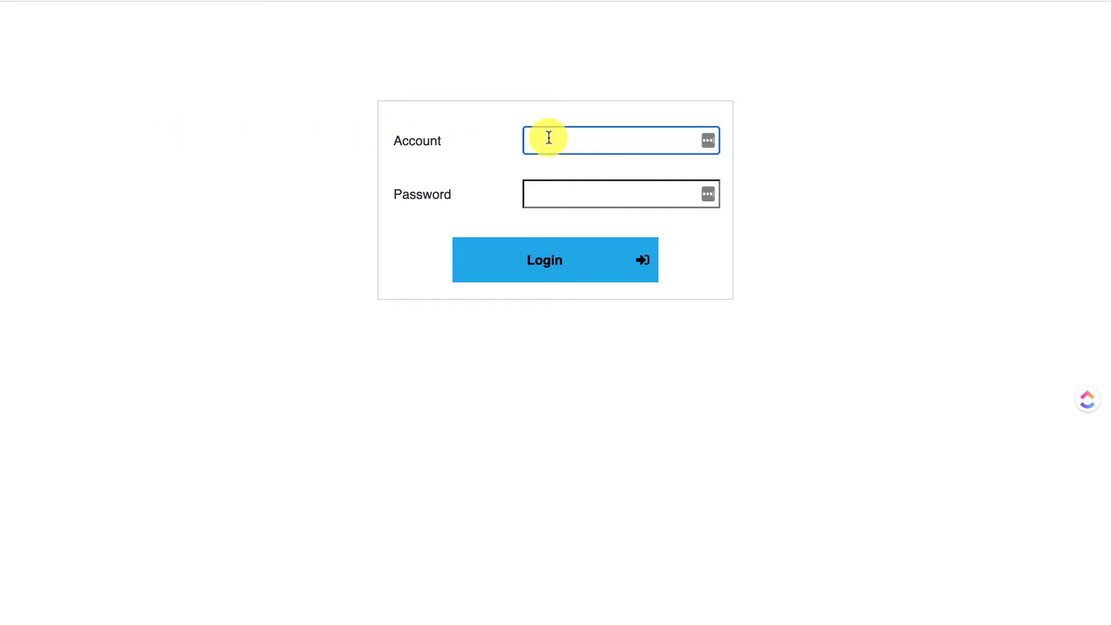
{"action": "type", "text": "test"}
{"action": "left_click", "coordinate": [565, 197]}
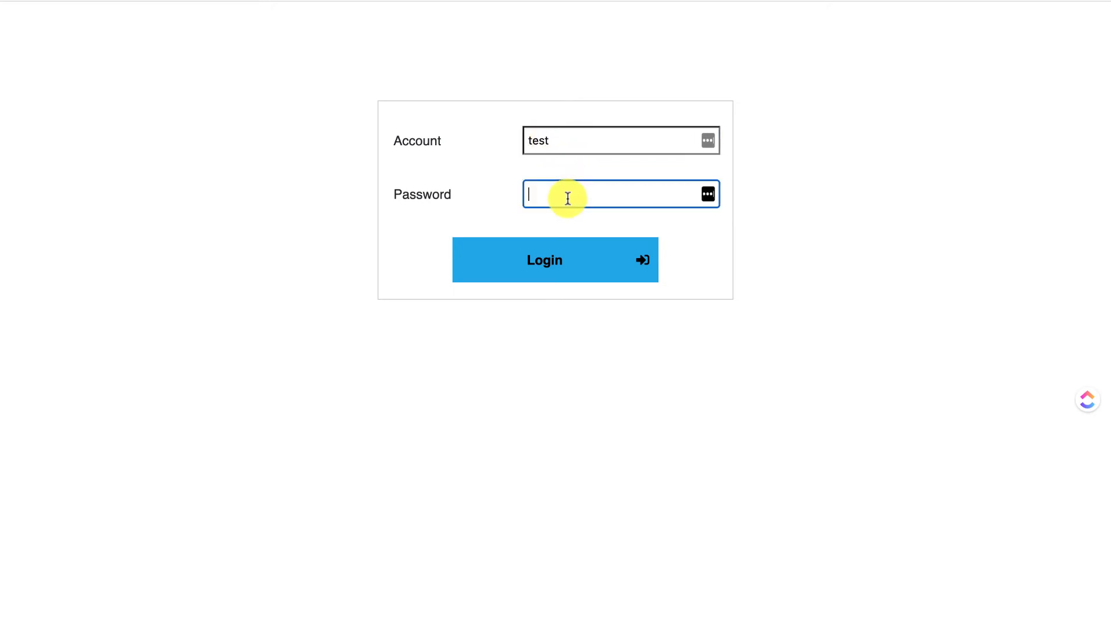
{"action": "type", "text": "test"}
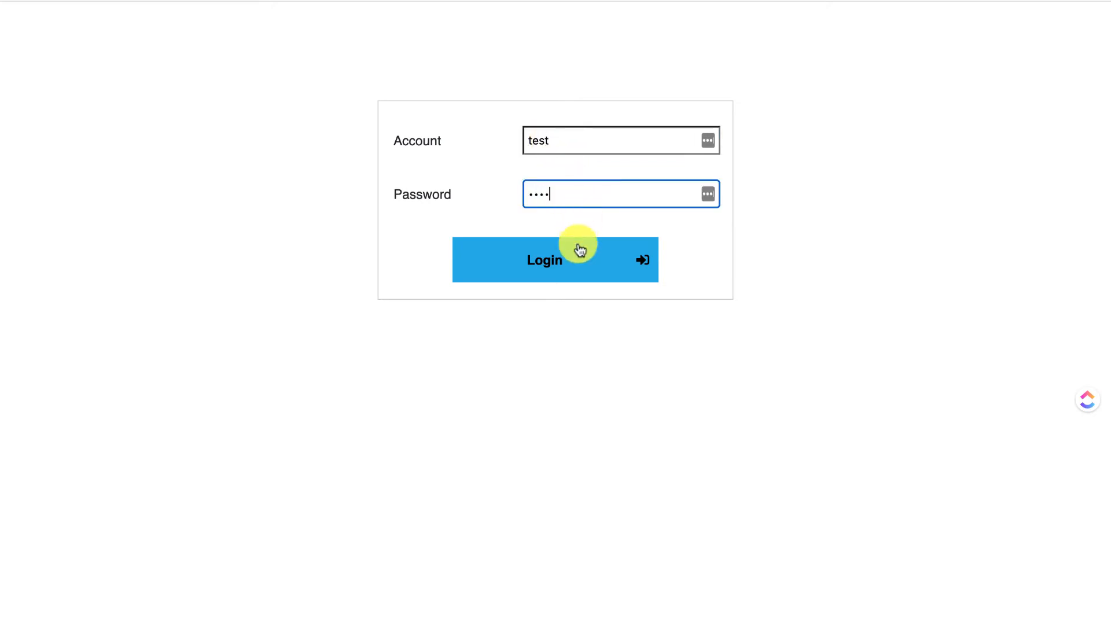
{"action": "left_click", "coordinate": [572, 261]}
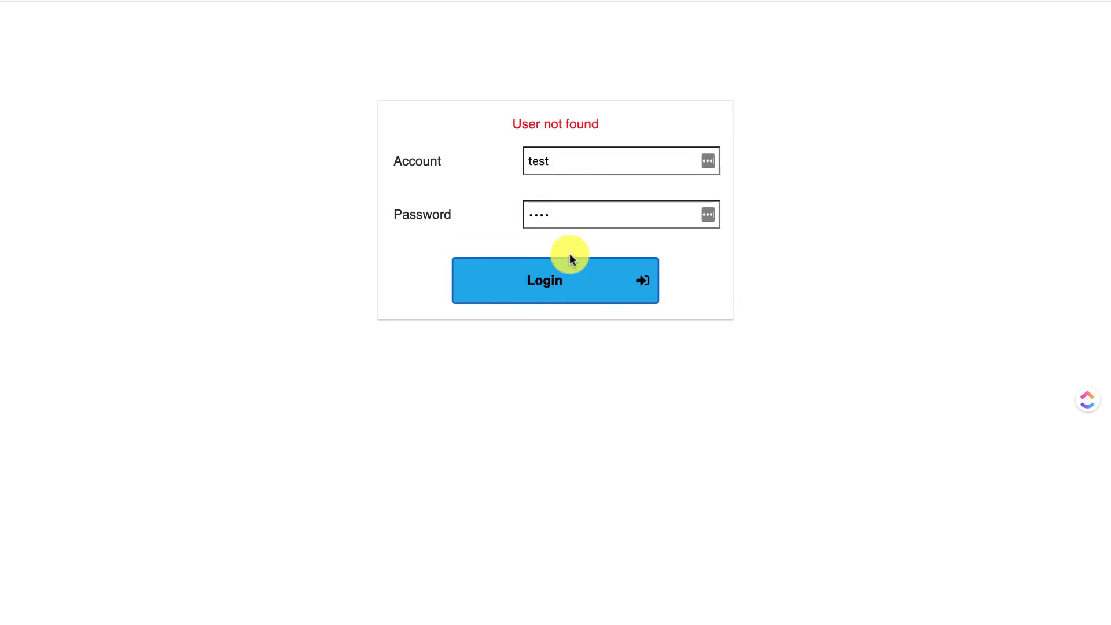
Check the 'User not found' error, then go back to the Login Page editor
{"action": "left_click_drag", "start_coordinate": [508, 123], "coordinate": [629, 130]}
{"action": "left_click", "coordinate": [627, 128]}
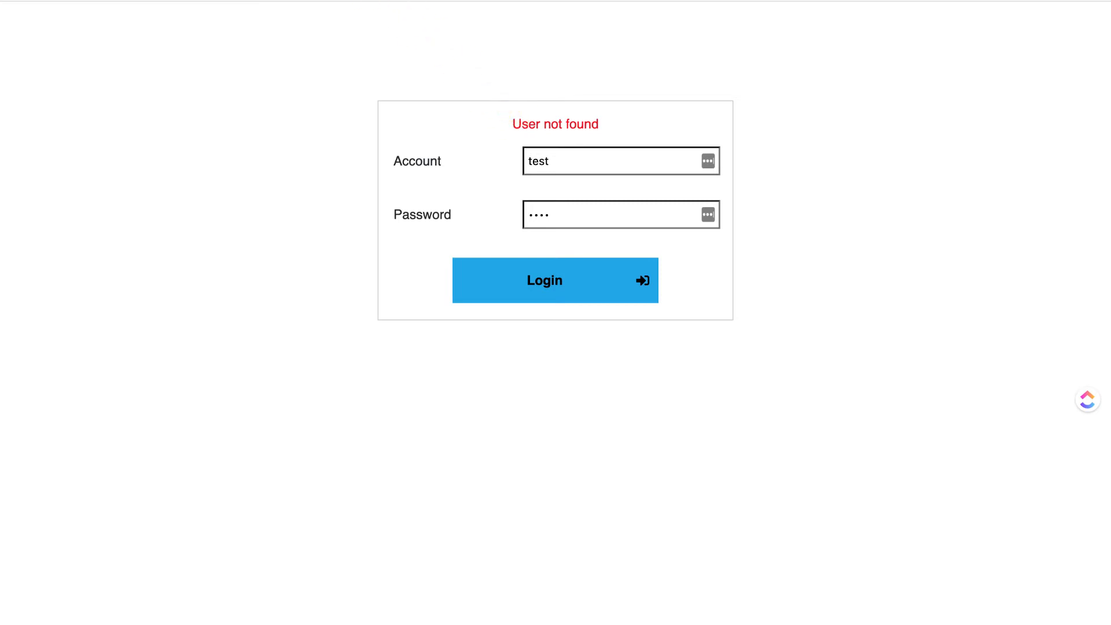
{"action": "left_click", "coordinate": [370, 1]}
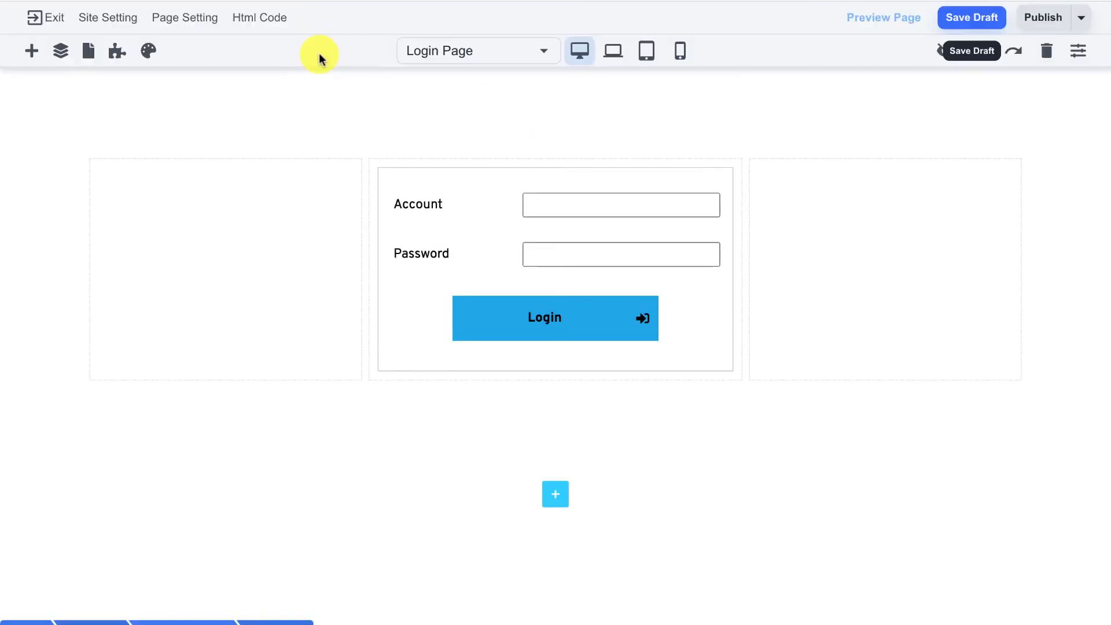
Exit the site editor, open the Database contacts list and begin a new contact
{"action": "left_click", "coordinate": [38, 25]}
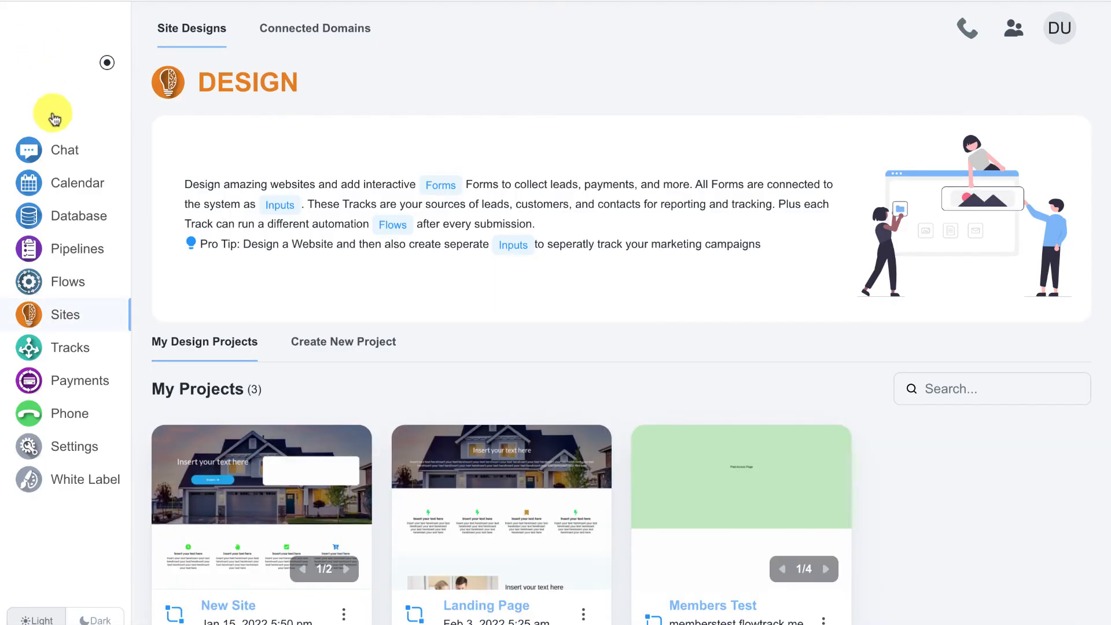
{"action": "left_click", "coordinate": [75, 217]}
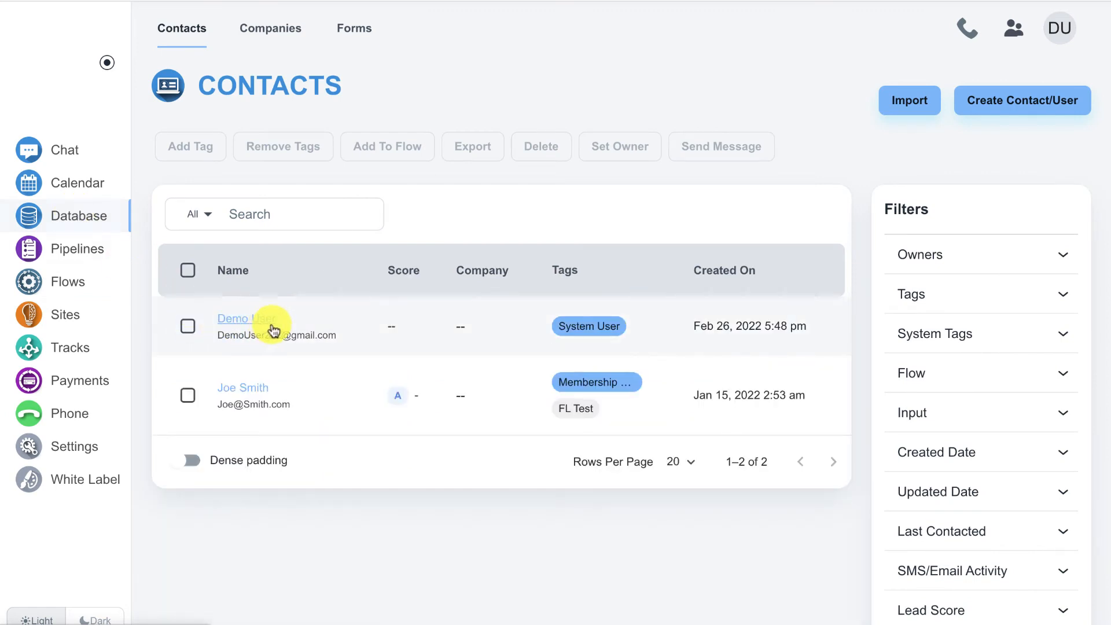
{"action": "left_click", "coordinate": [1011, 102]}
Enter the new contact's first name, last name and e-mail address, then save it
{"action": "left_click", "coordinate": [412, 107]}
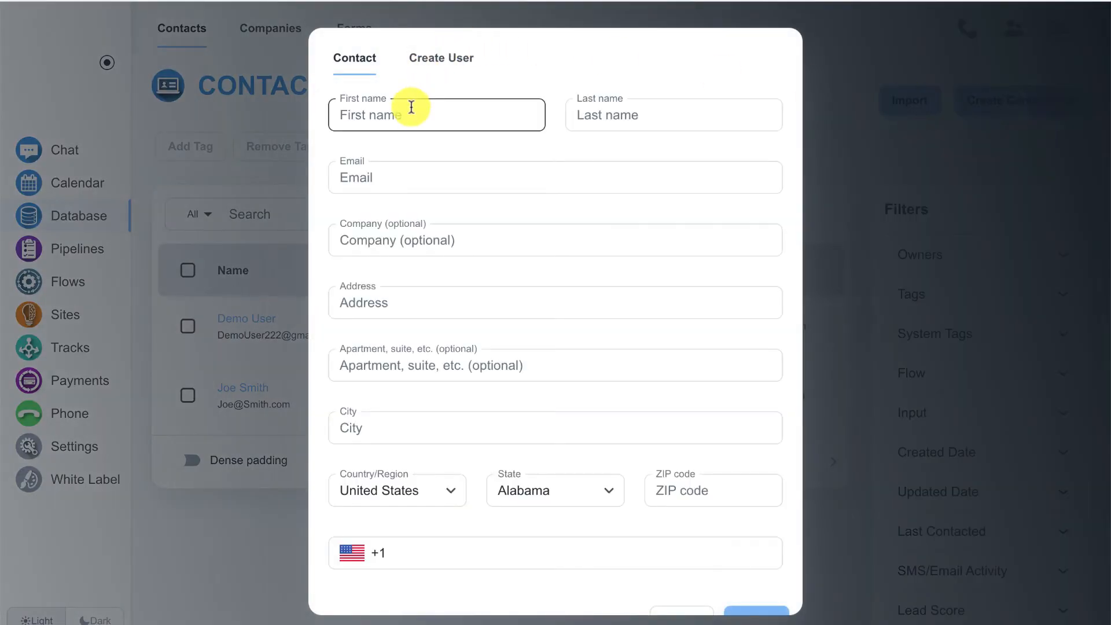
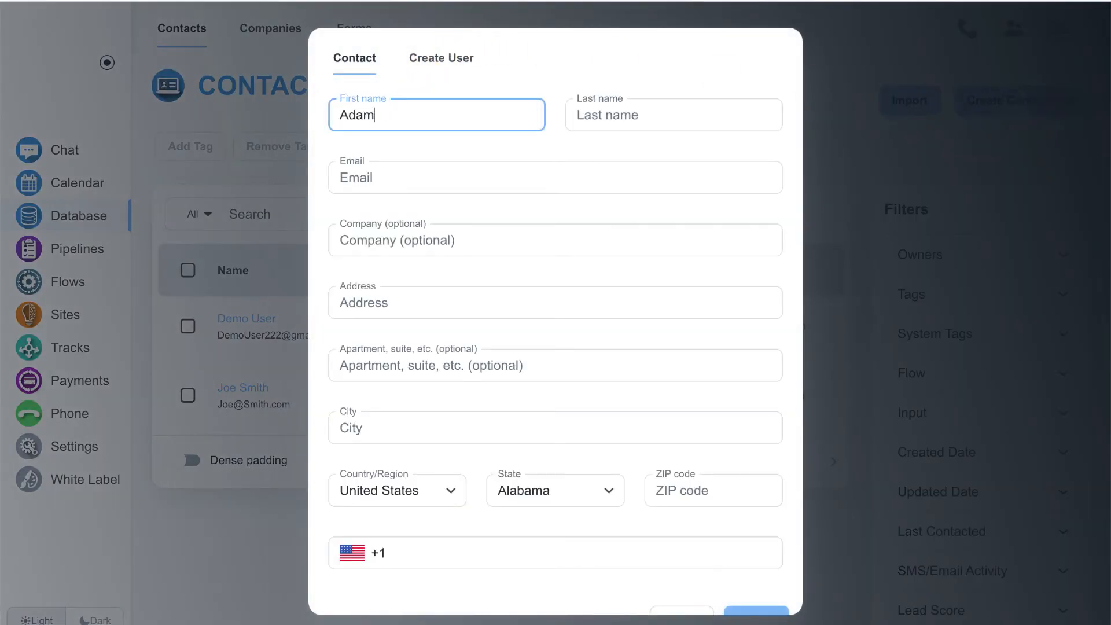
{"action": "key", "text": "Tab"}
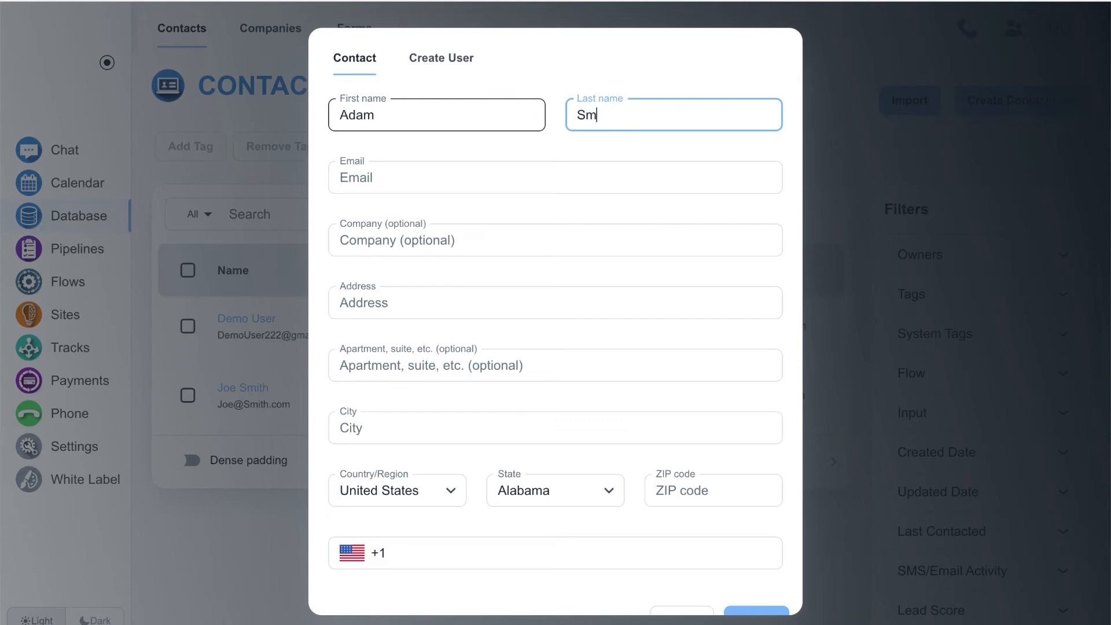
{"action": "left_click", "coordinate": [448, 175]}
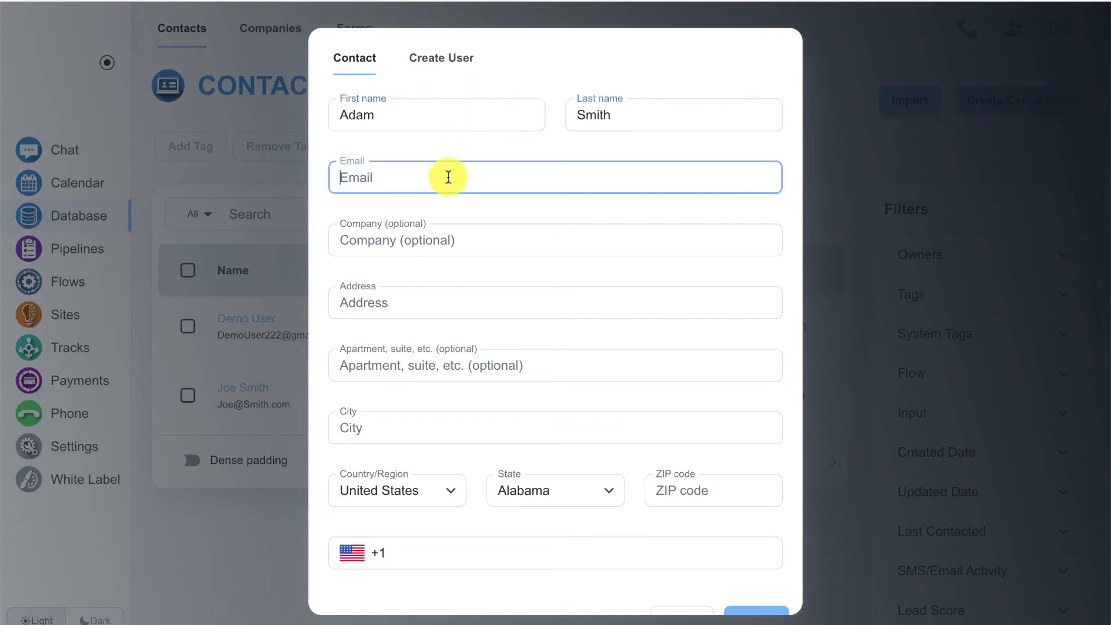
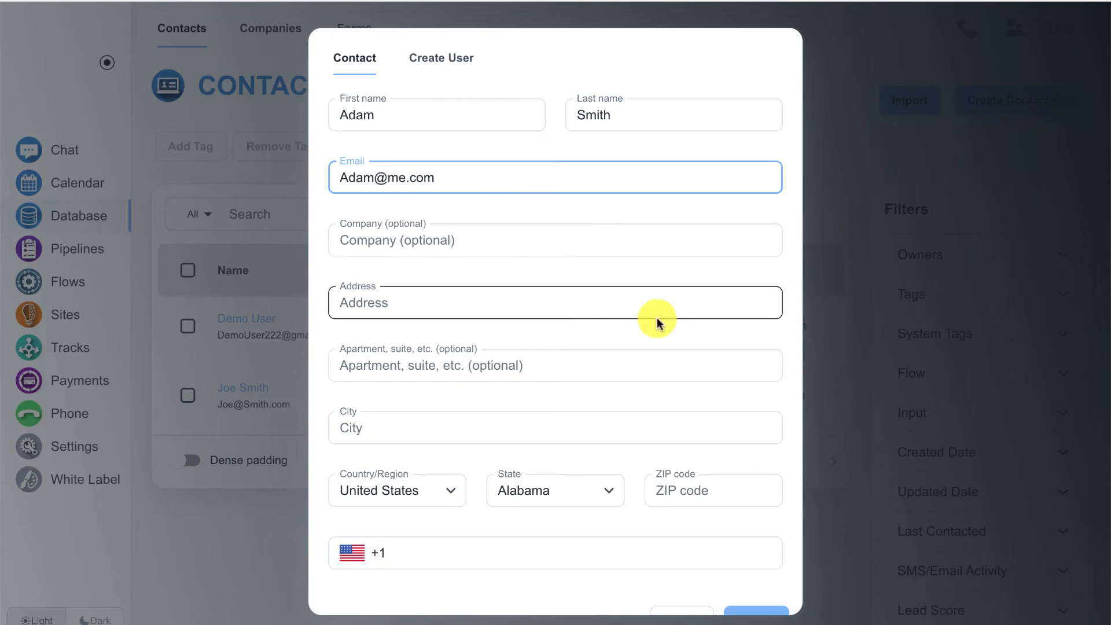
{"action": "scroll", "coordinate": [657, 317], "scroll_direction": "down", "scroll_amount": 1}
{"action": "left_click", "coordinate": [785, 593]}
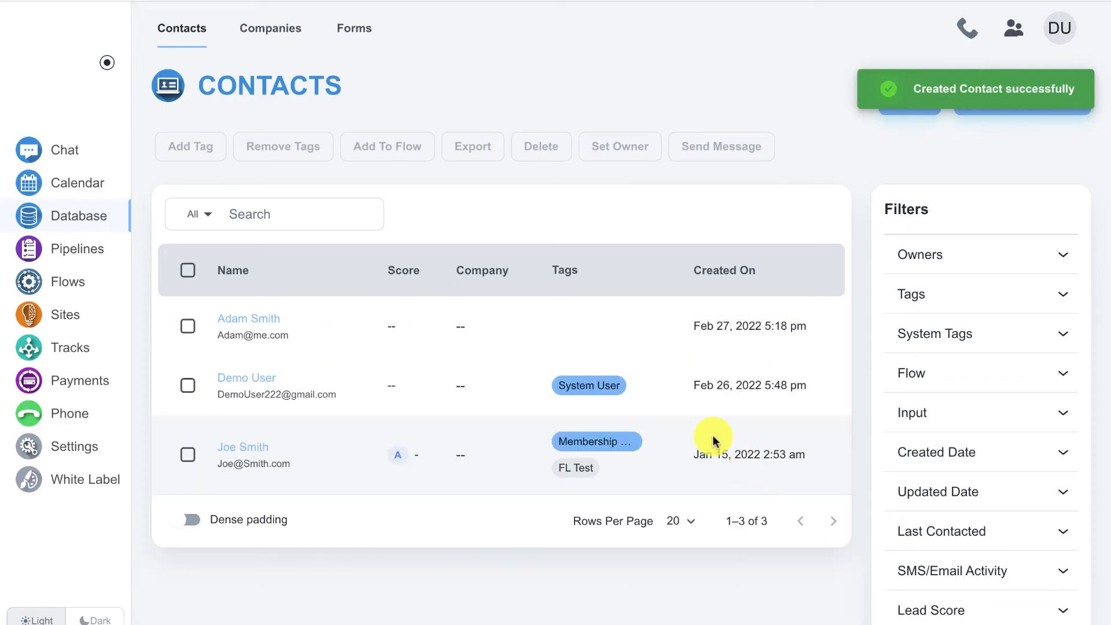
Open the newly created contact's record and start creating a CRM login for it
{"action": "left_click", "coordinate": [257, 323]}
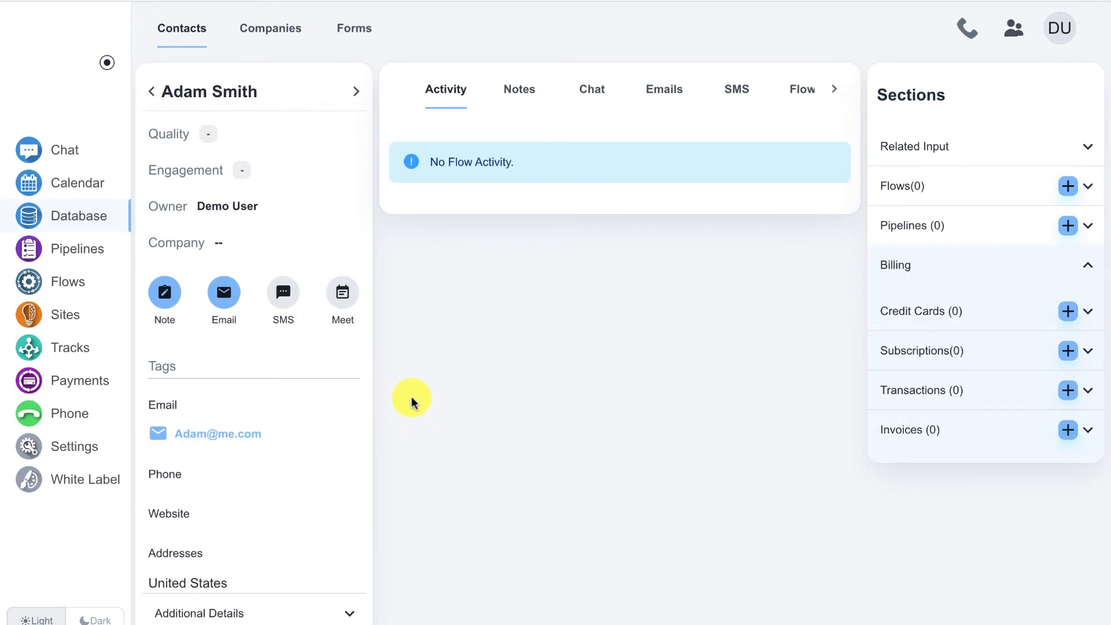
{"action": "scroll", "coordinate": [434, 298], "scroll_direction": "down", "scroll_amount": 4}
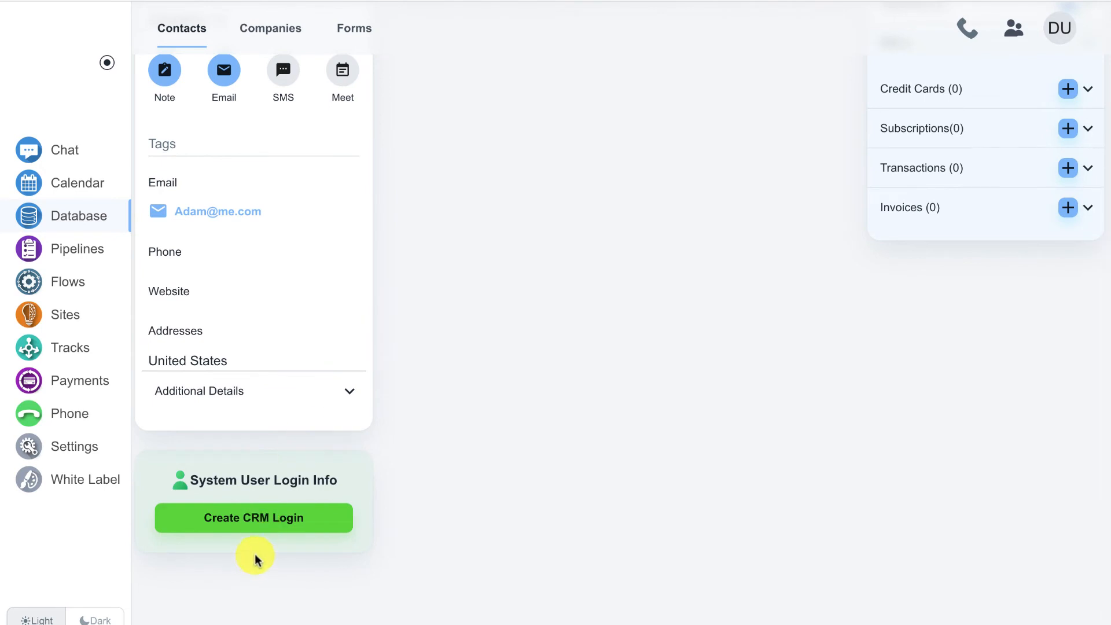
{"action": "left_click", "coordinate": [277, 525]}
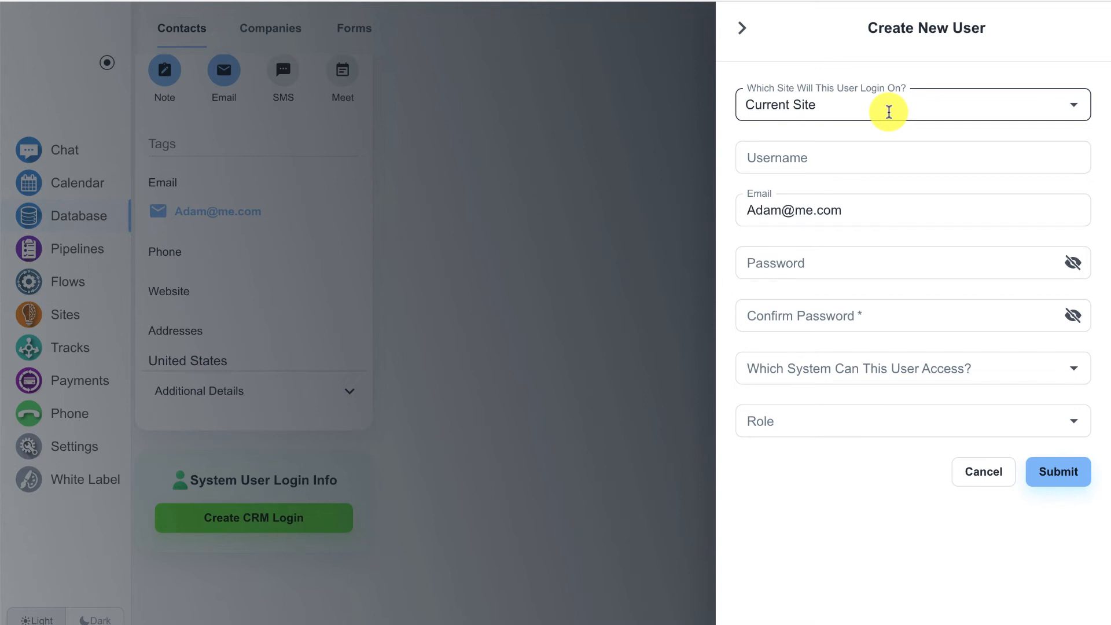
Choose the memberstest site and enter the contact's first name as the username
{"action": "left_click", "coordinate": [837, 113]}
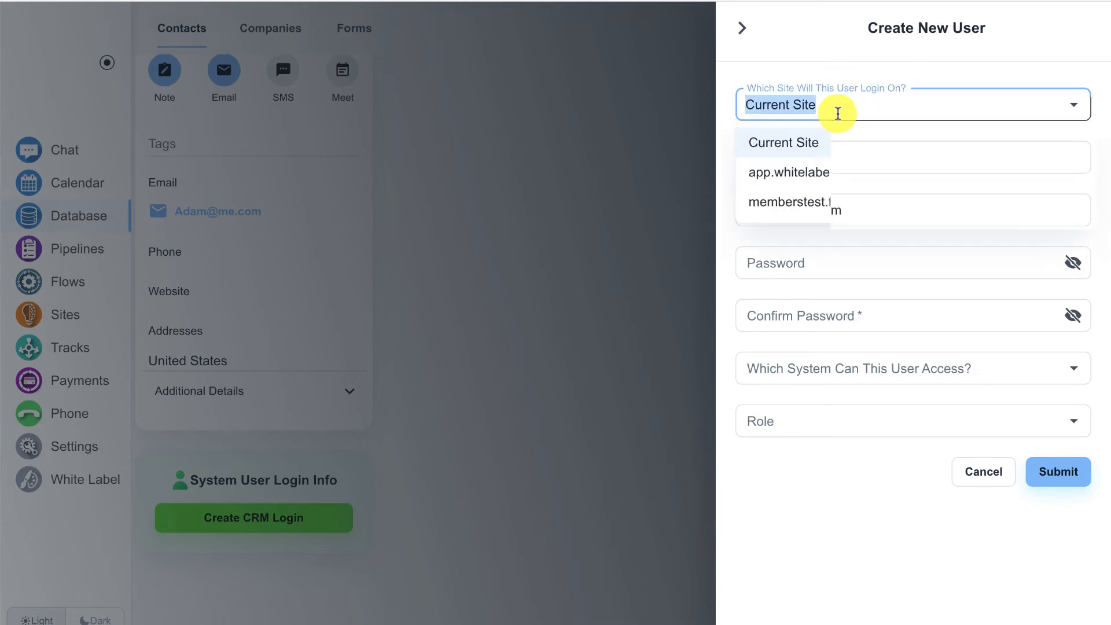
{"action": "left_click", "coordinate": [829, 200]}
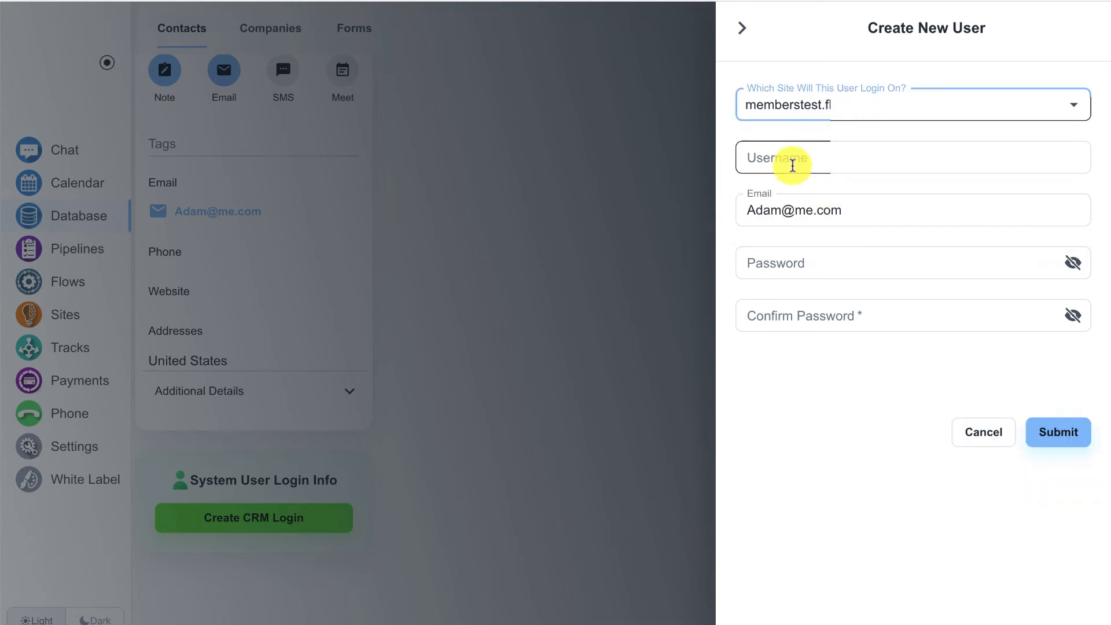
{"action": "left_click", "coordinate": [793, 162]}
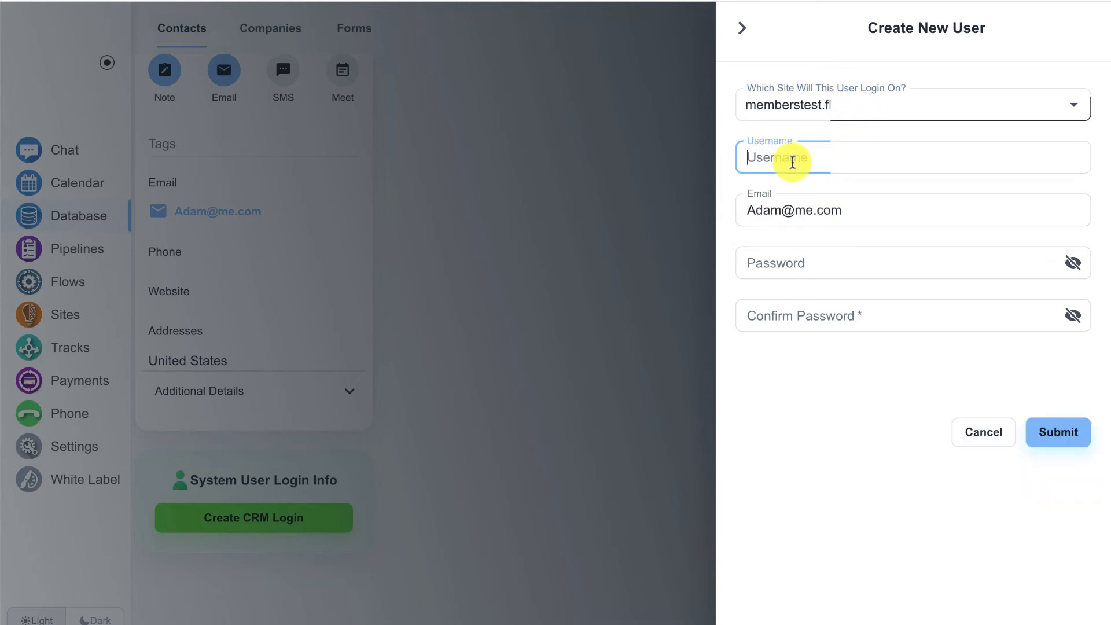
{"action": "type", "text": "Adma"}
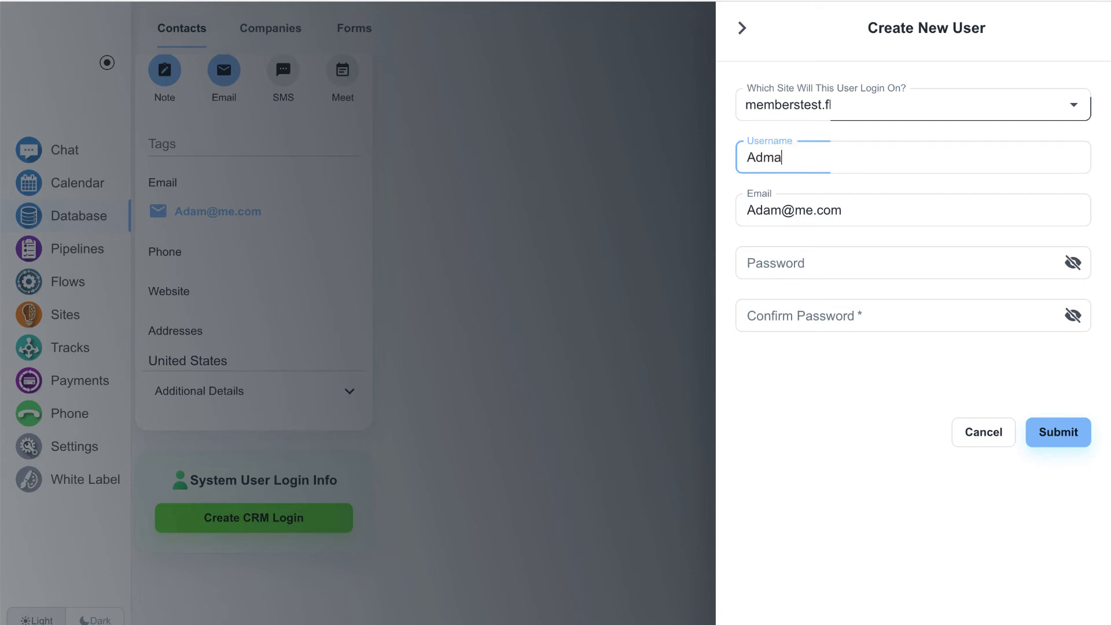
{"action": "key", "text": "BackSpace"}
{"action": "key", "text": "BackSpace"}
{"action": "type", "text": "am"}
Enter and confirm the account password, then submit the new login
{"action": "key", "text": "ctrl+a"}
{"action": "left_click", "coordinate": [793, 263]}
{"action": "type", "text": "12345"}
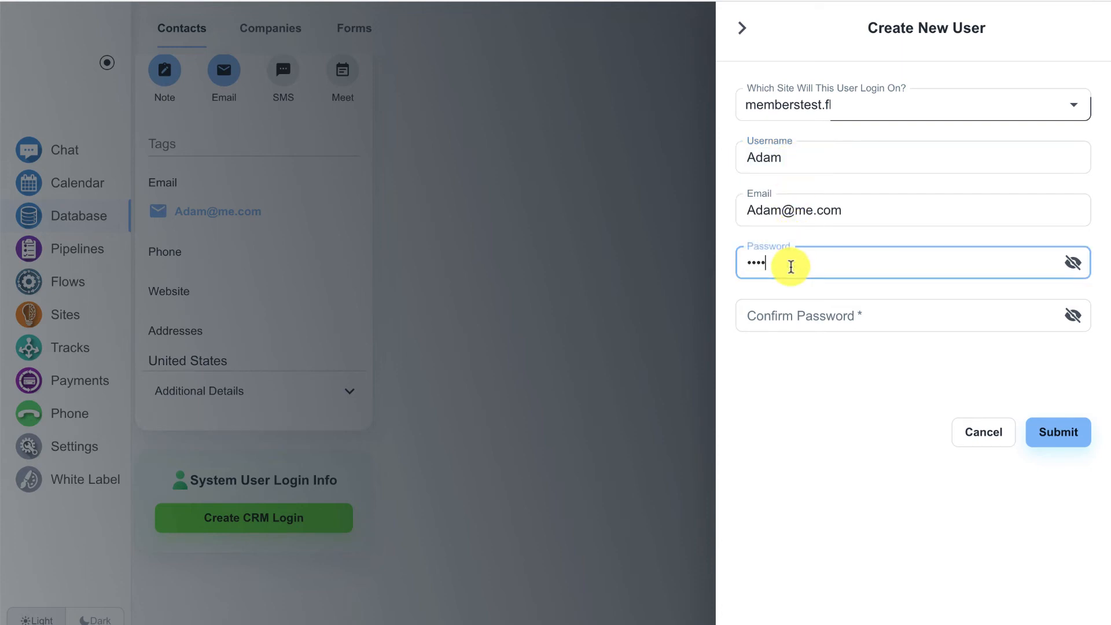
{"action": "type", "text": "6"}
{"action": "left_click", "coordinate": [789, 311]}
{"action": "type", "text": "12345"}
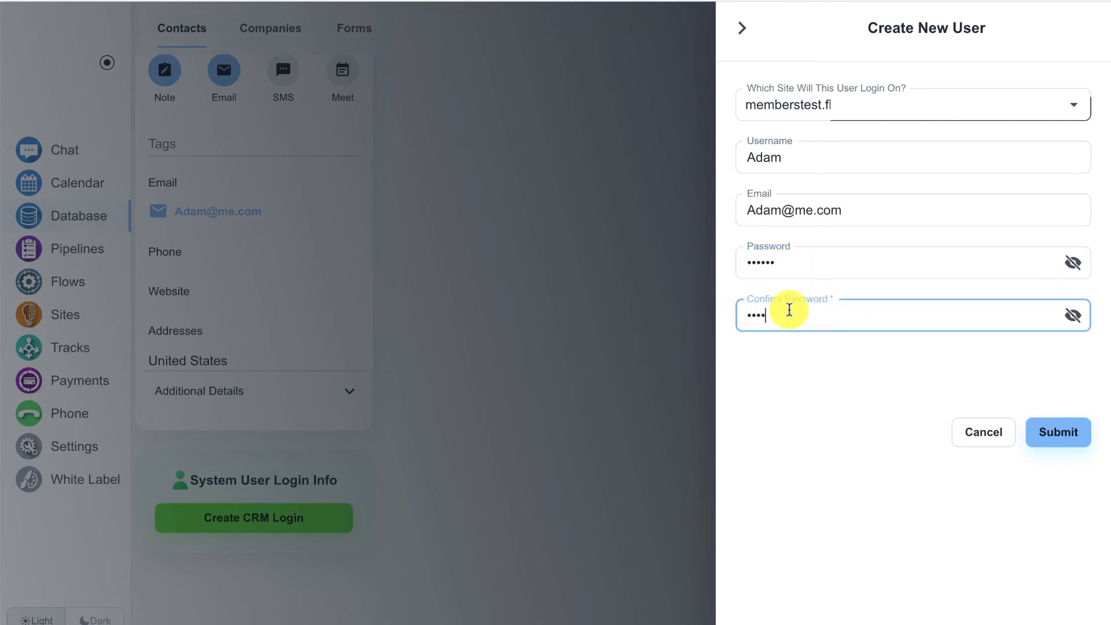
{"action": "type", "text": "6"}
{"action": "left_click", "coordinate": [1069, 440]}
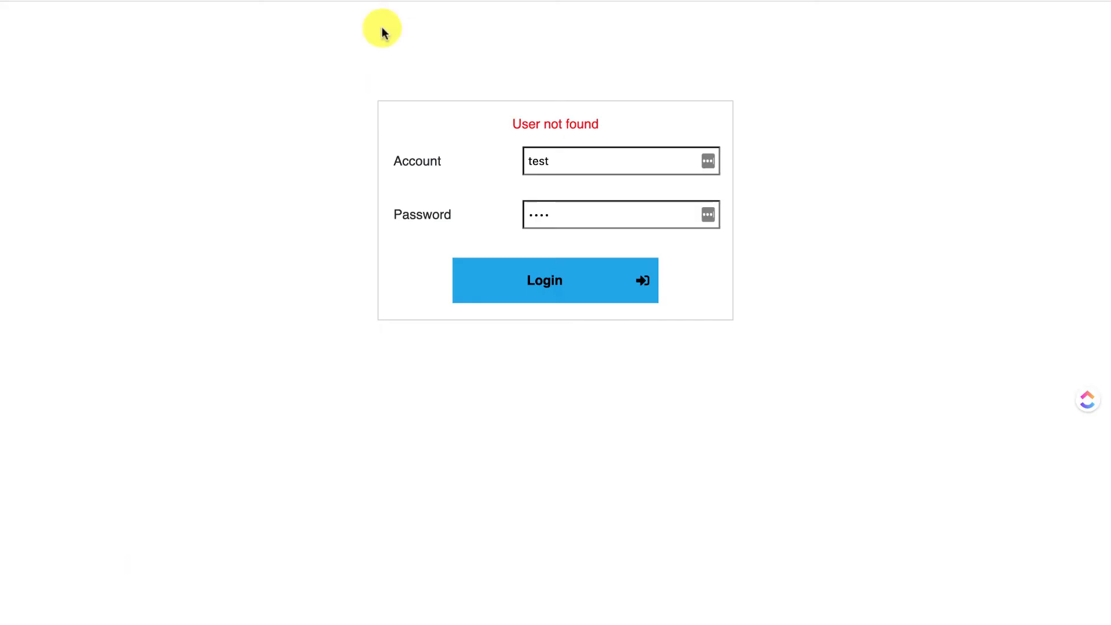
Log in on the members page with the contact's username and password instead of the test values
{"action": "left_click", "coordinate": [573, 172]}
{"action": "key", "text": "ctrl+a"}
{"action": "type", "text": "Adam"}
{"action": "left_click", "coordinate": [557, 199]}
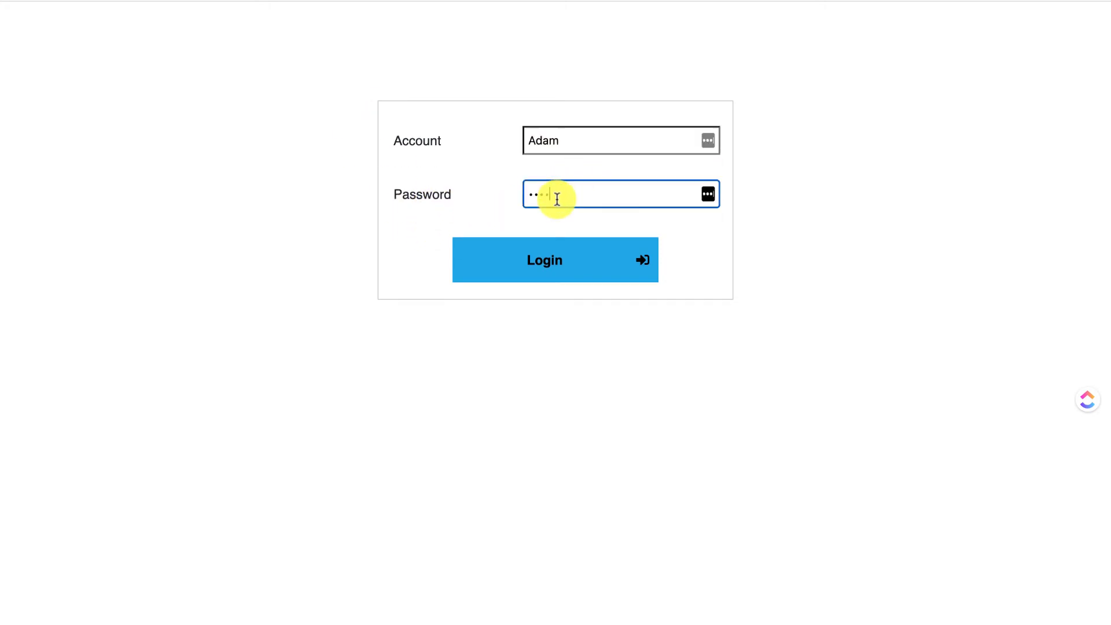
{"action": "key", "text": "super+a"}
{"action": "type", "text": "••••••••••"}
{"action": "left_click", "coordinate": [595, 258]}
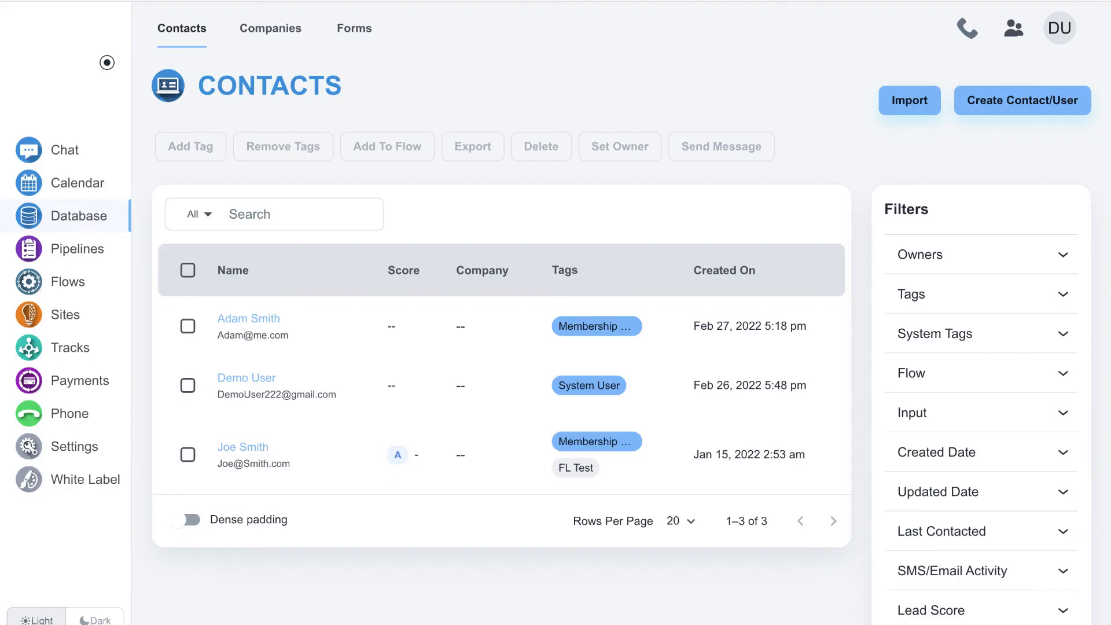
Create a new flow of type Form Submissions triggered by the Order Form
{"action": "left_click", "coordinate": [88, 284]}
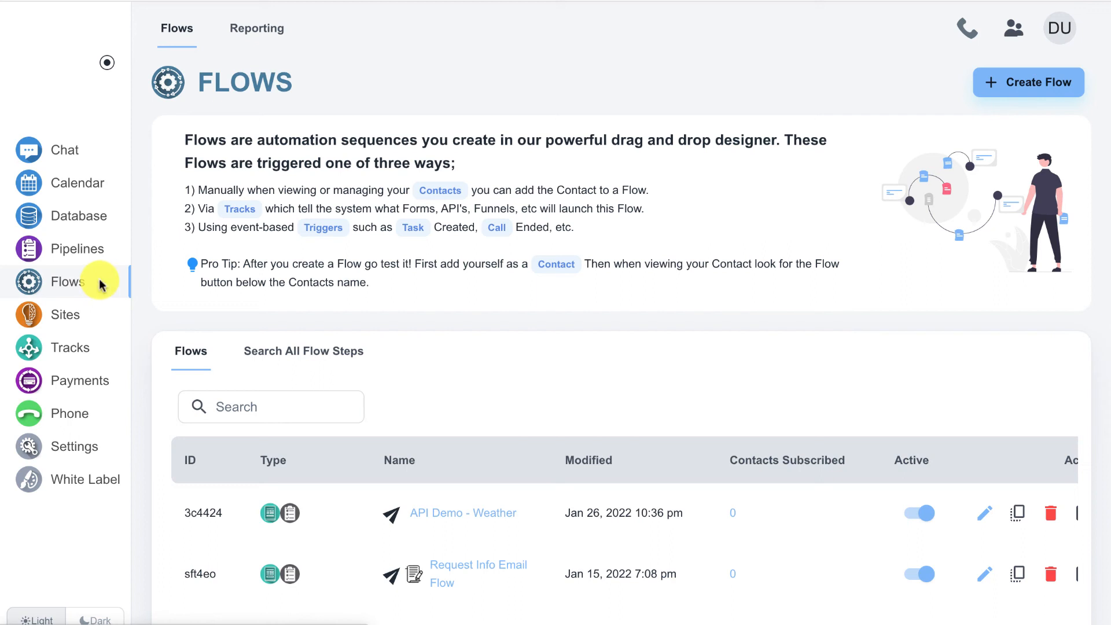
{"action": "left_click", "coordinate": [1009, 97]}
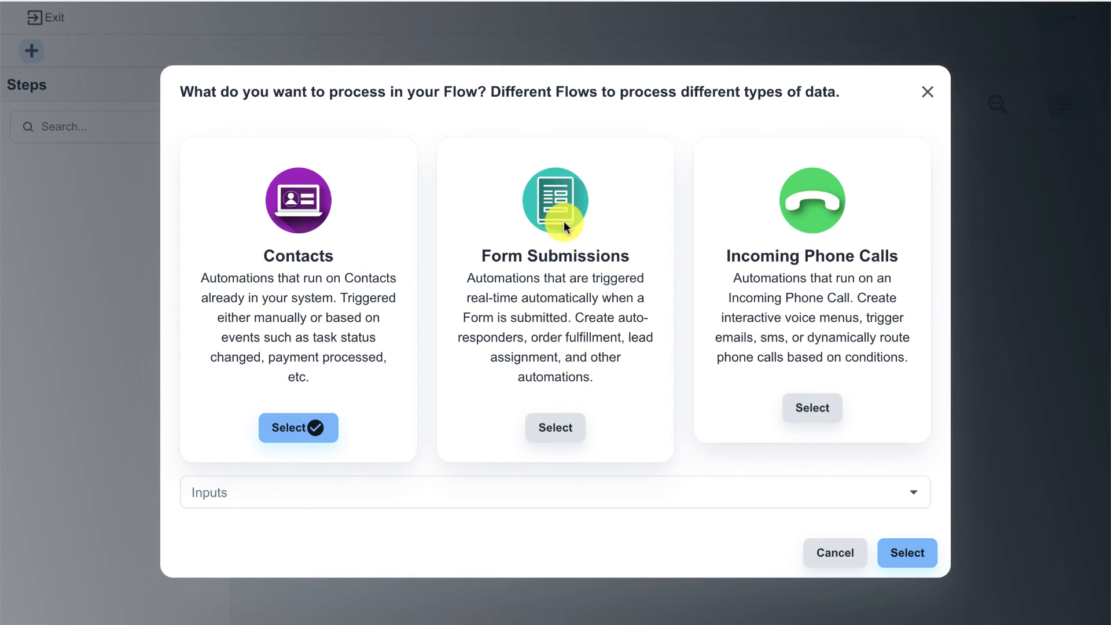
{"action": "left_click", "coordinate": [548, 429]}
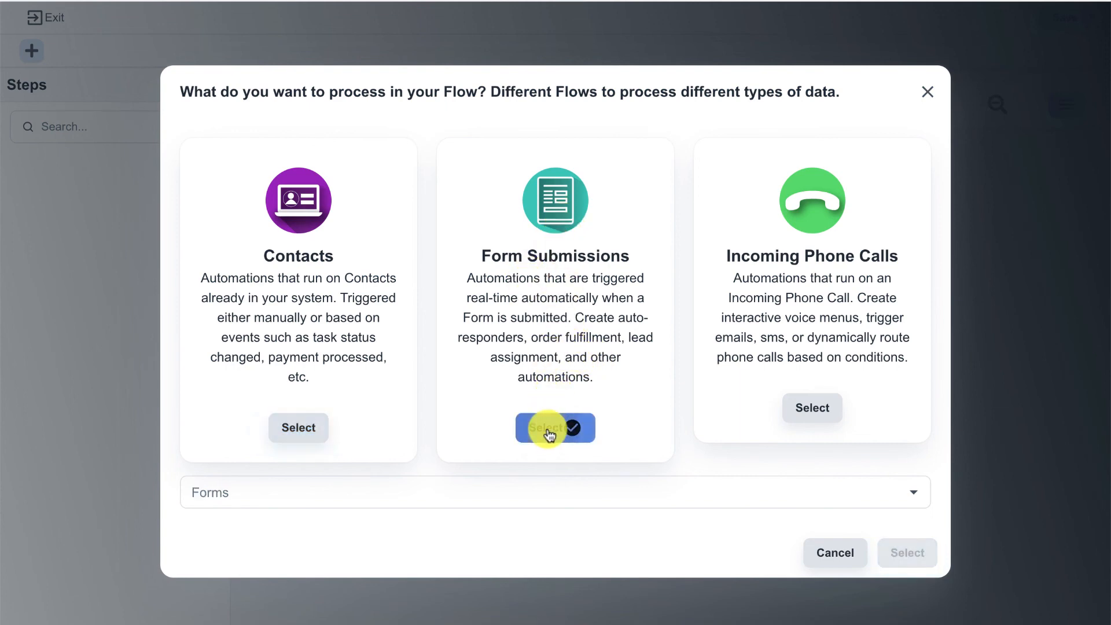
{"action": "left_click", "coordinate": [513, 481]}
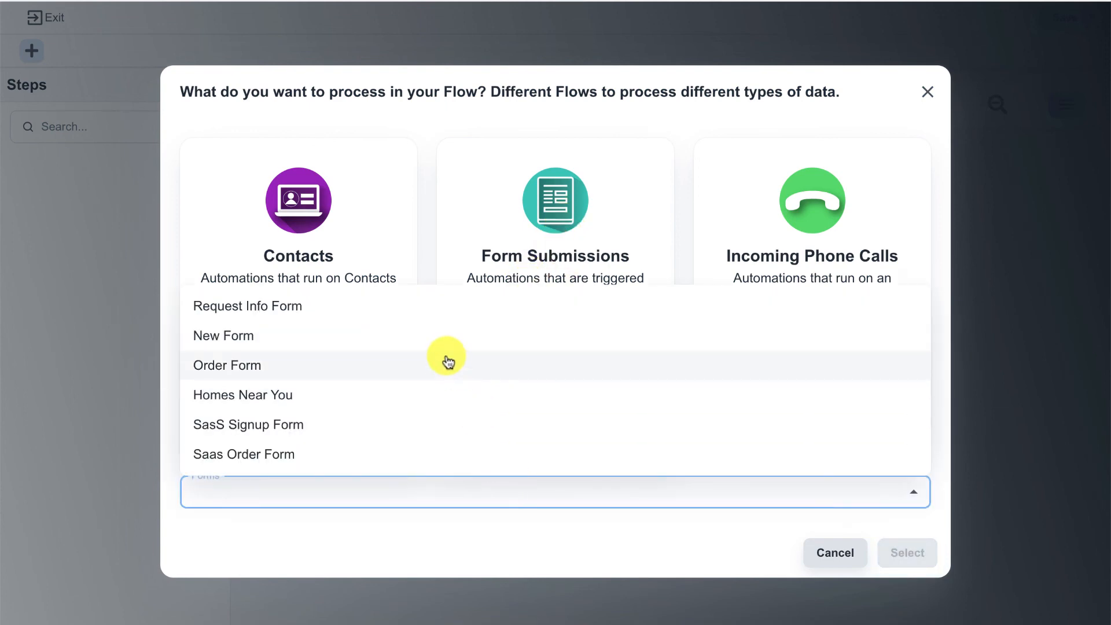
{"action": "left_click", "coordinate": [447, 363]}
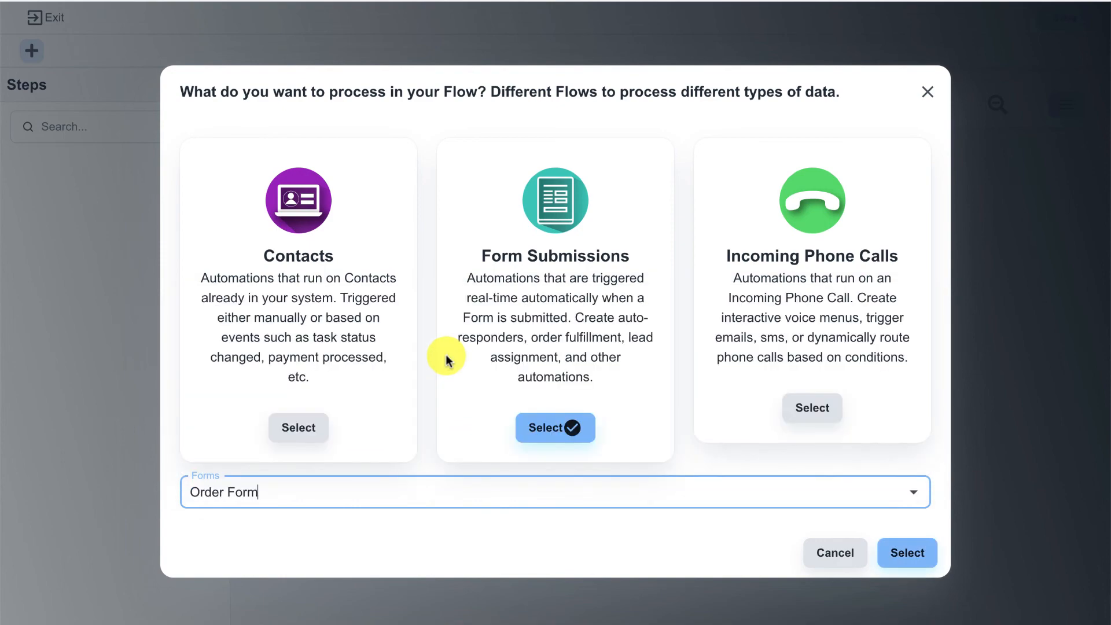
{"action": "left_click", "coordinate": [895, 559]}
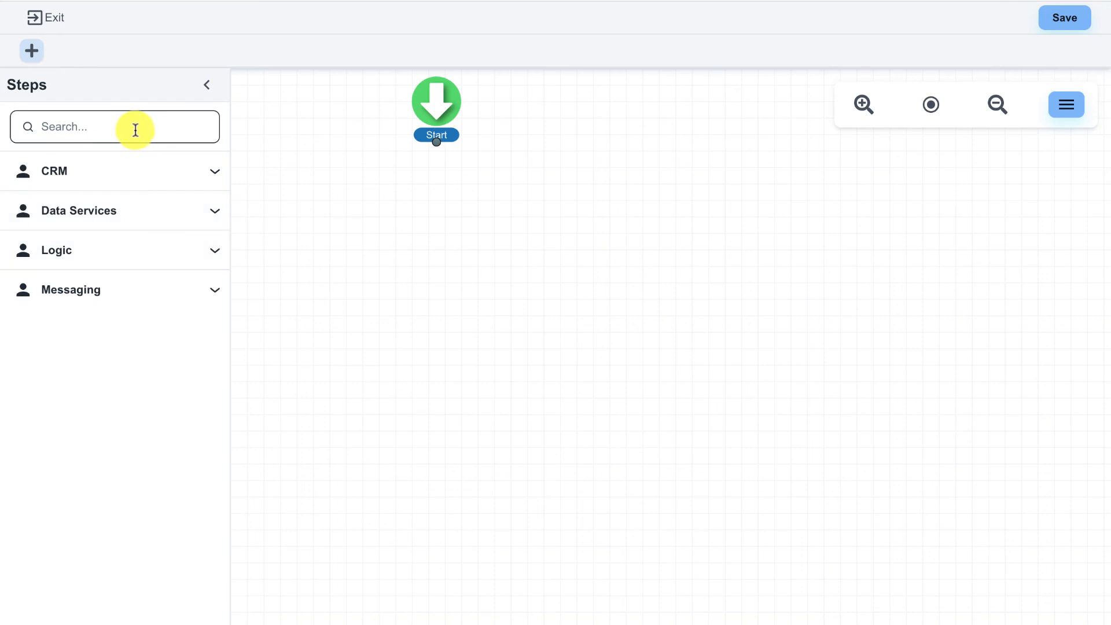
Drag Create CRM/Membership User from the CRM step group onto the canvas below Start
{"action": "left_click", "coordinate": [128, 176]}
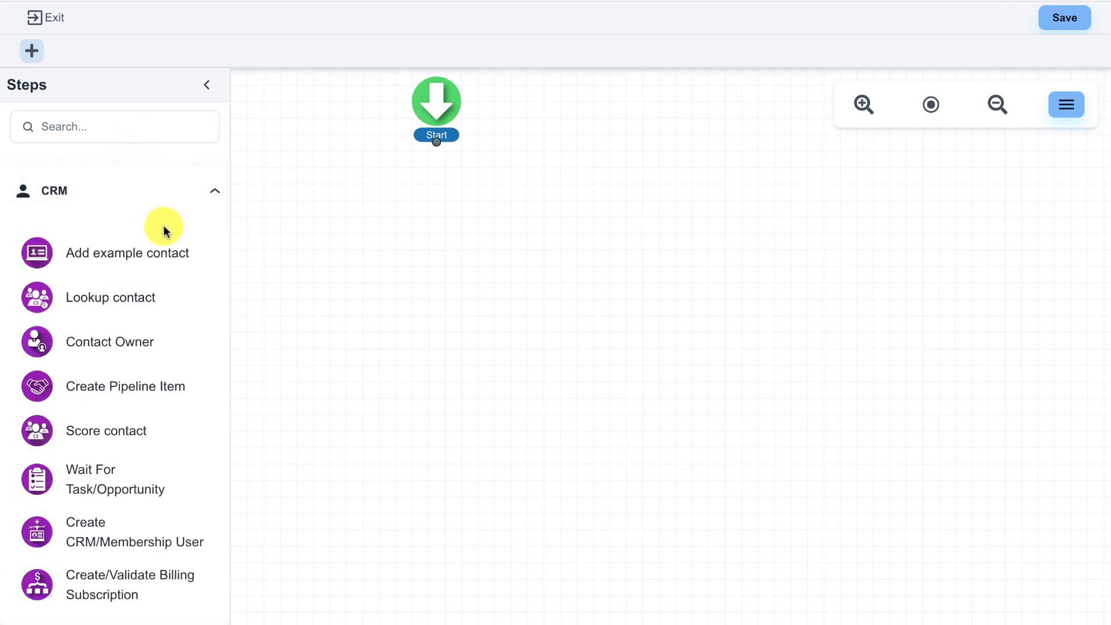
{"action": "scroll", "coordinate": [173, 255], "scroll_direction": "down", "scroll_amount": 2}
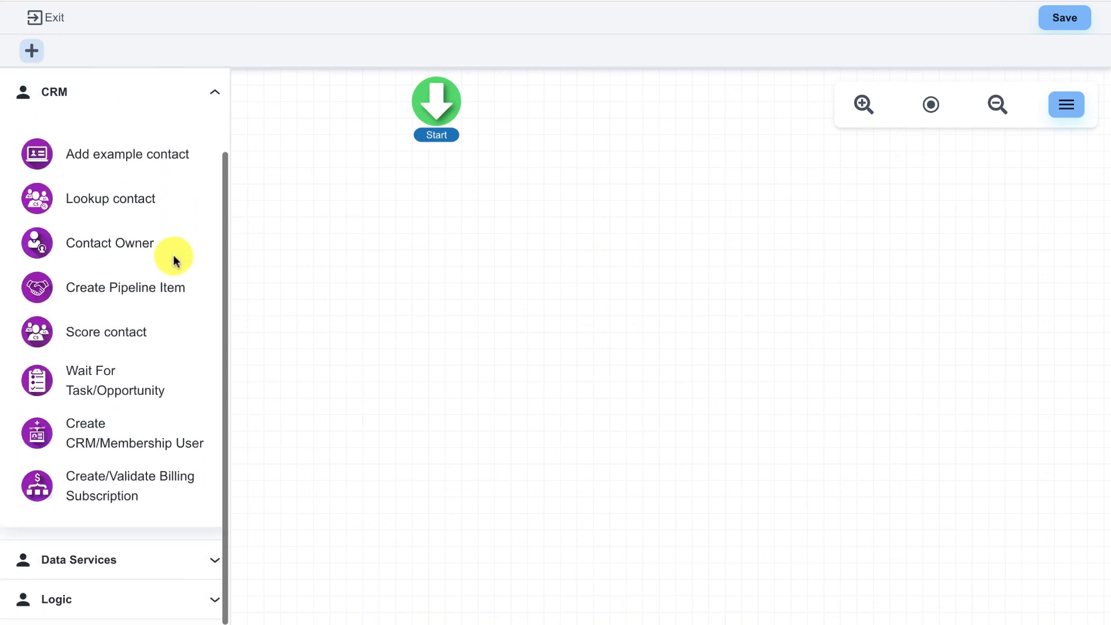
{"action": "left_click_drag", "start_coordinate": [79, 442], "coordinate": [427, 225]}
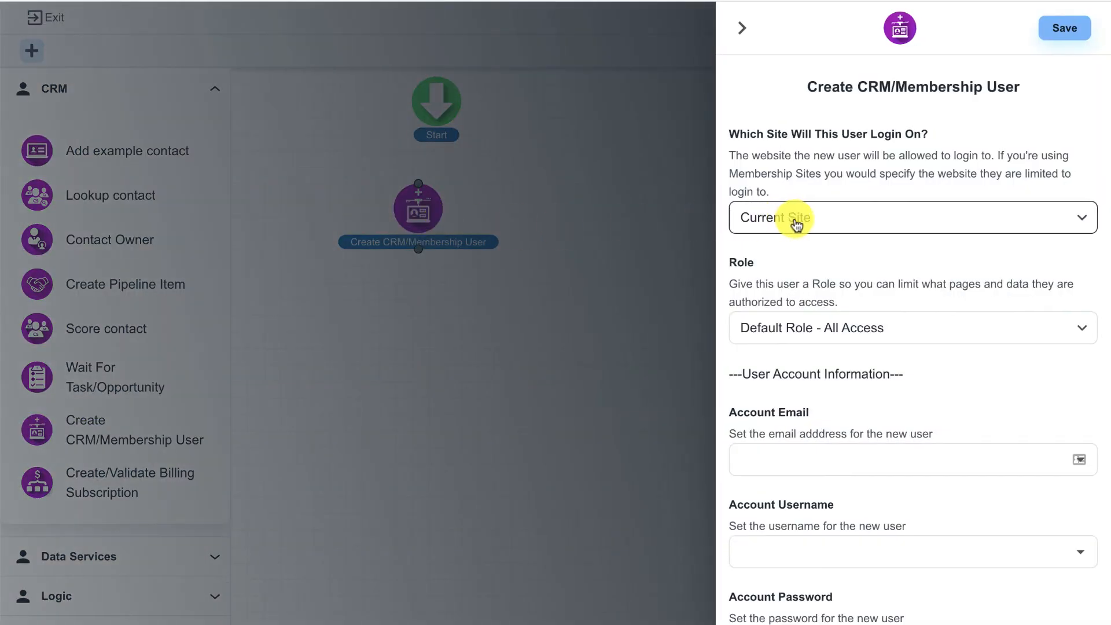
Limit the step to the memberstest site and map the contact's Email to account email and username
{"action": "left_click", "coordinate": [837, 226]}
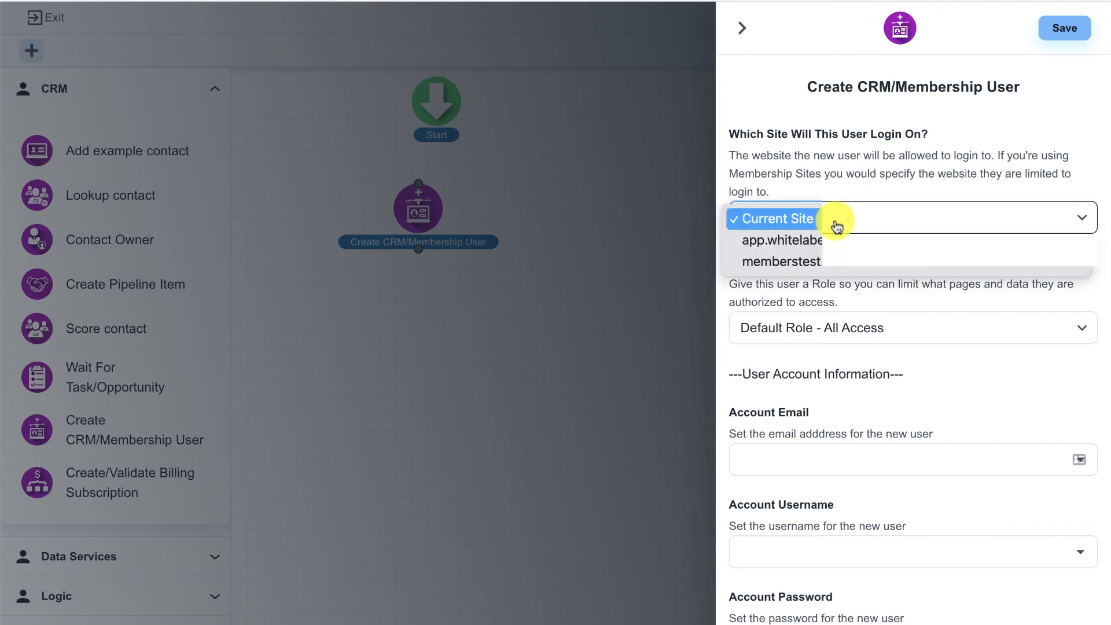
{"action": "left_click", "coordinate": [846, 260]}
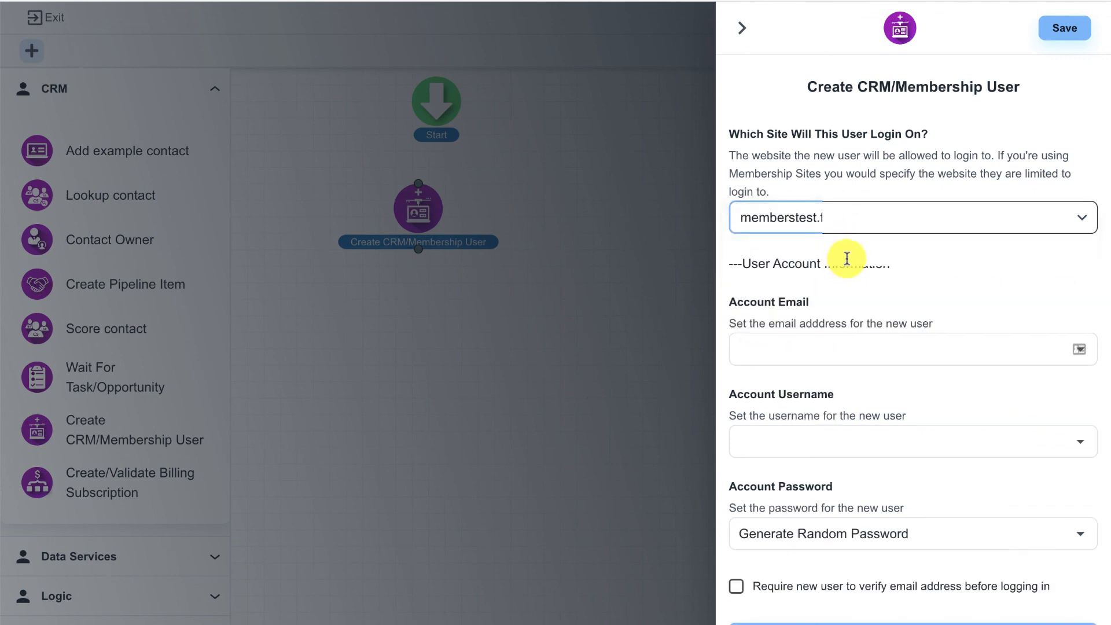
{"action": "scroll", "coordinate": [846, 258], "scroll_direction": "down", "scroll_amount": 1}
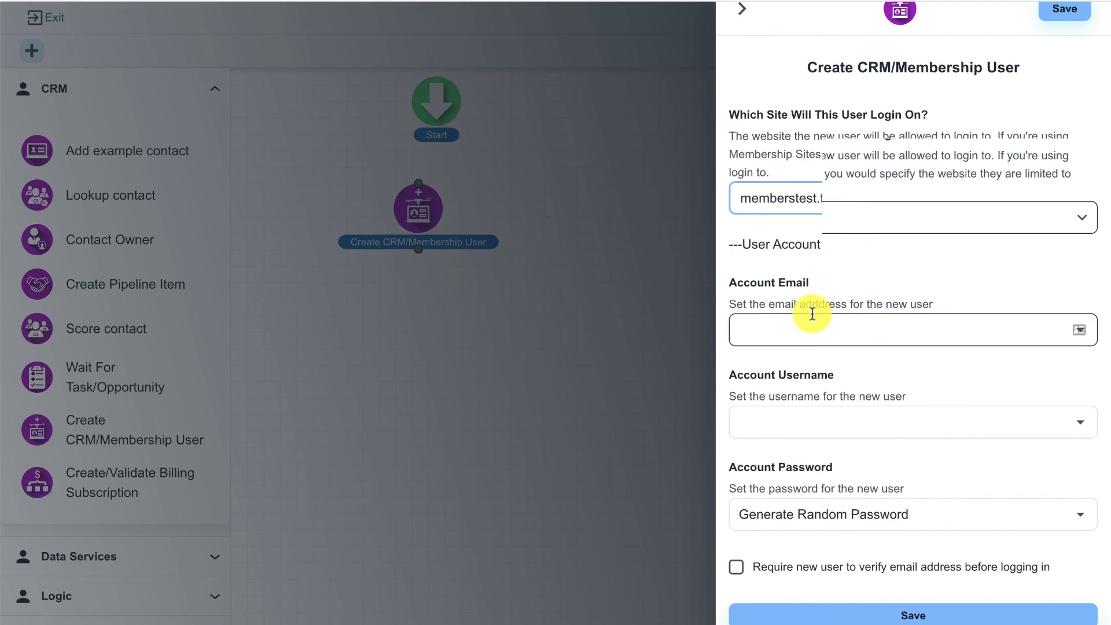
{"action": "left_click", "coordinate": [811, 318]}
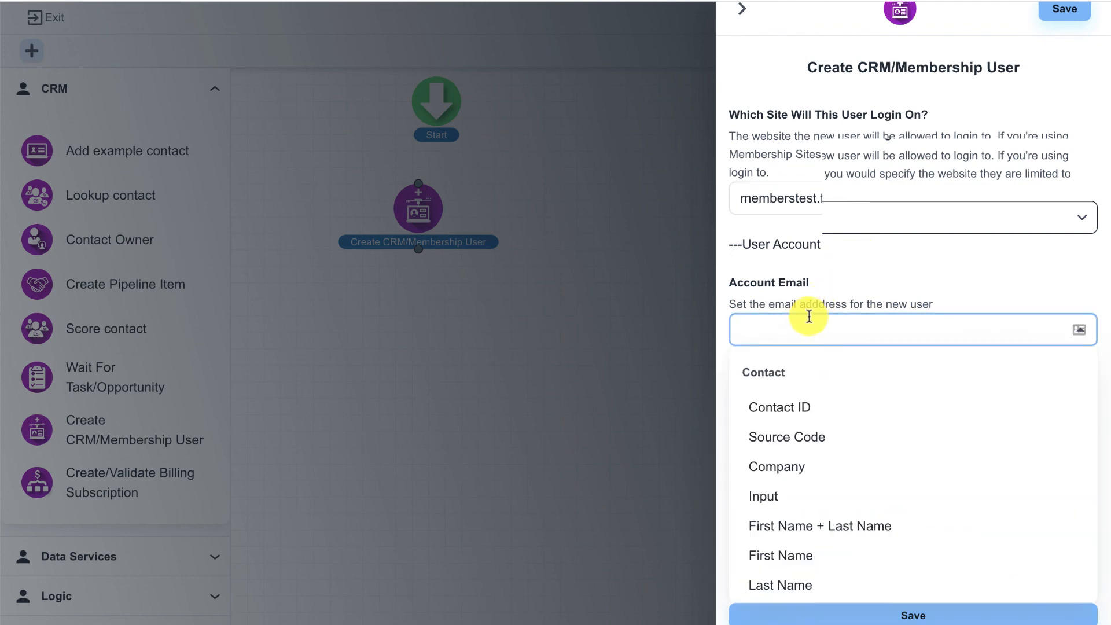
{"action": "scroll", "coordinate": [769, 405], "scroll_direction": "down", "scroll_amount": 3}
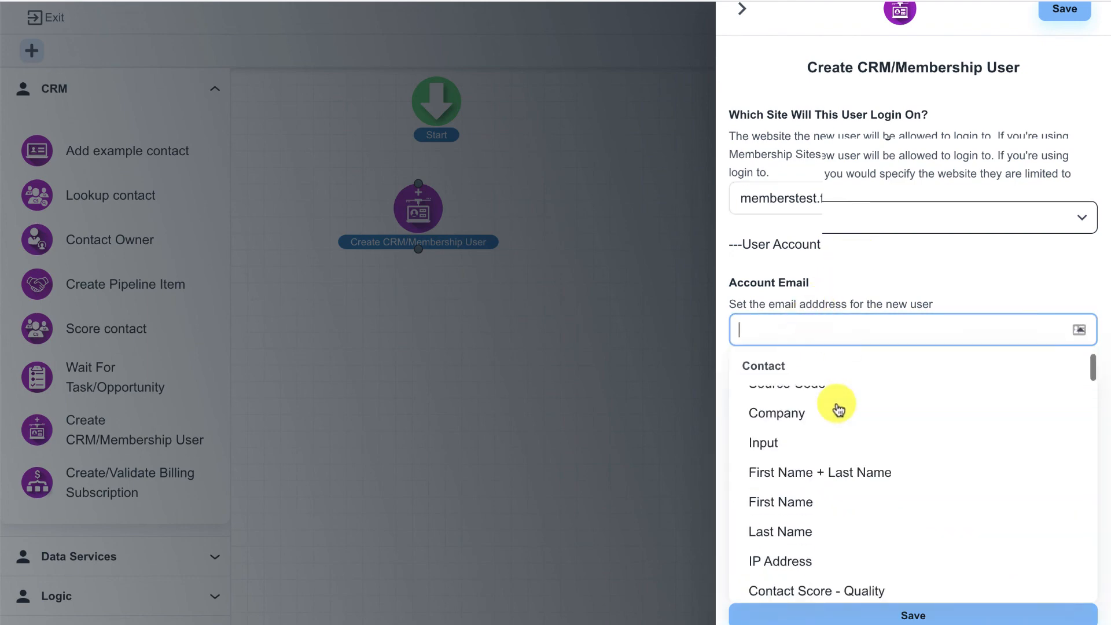
{"action": "left_click", "coordinate": [797, 521]}
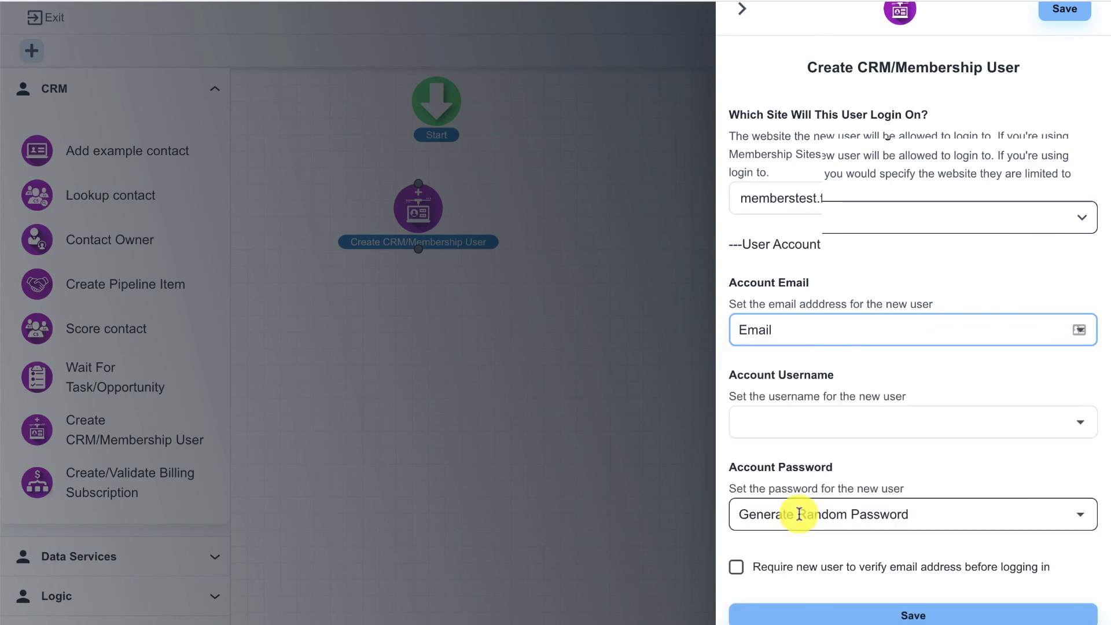
{"action": "left_click", "coordinate": [822, 427]}
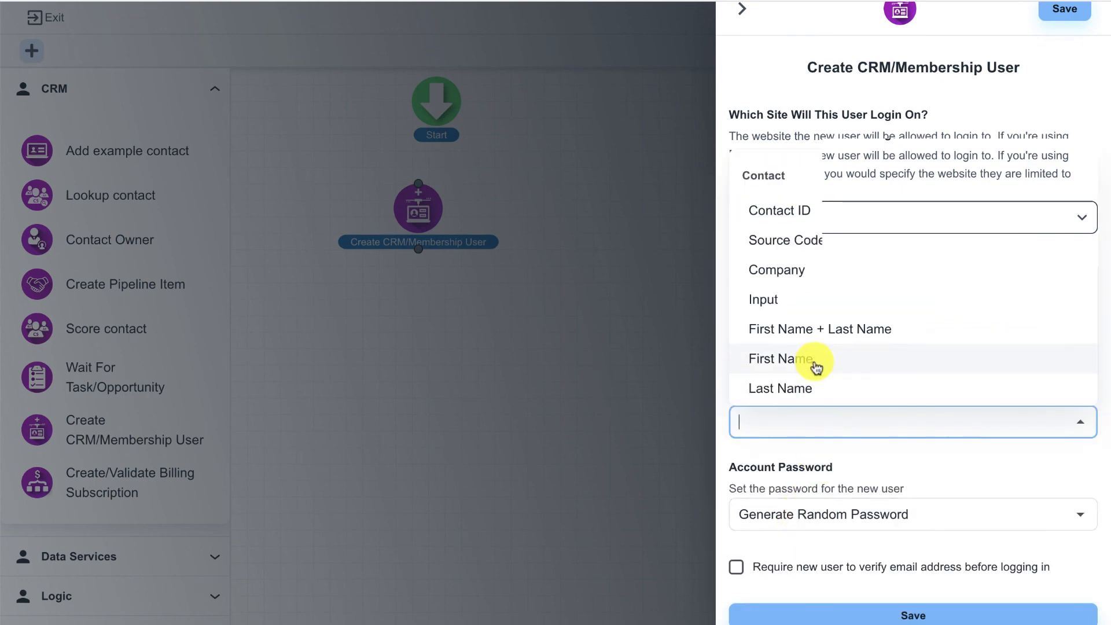
{"action": "scroll", "coordinate": [813, 305], "scroll_direction": "down", "scroll_amount": 2}
{"action": "scroll", "coordinate": [804, 319], "scroll_direction": "down", "scroll_amount": 1}
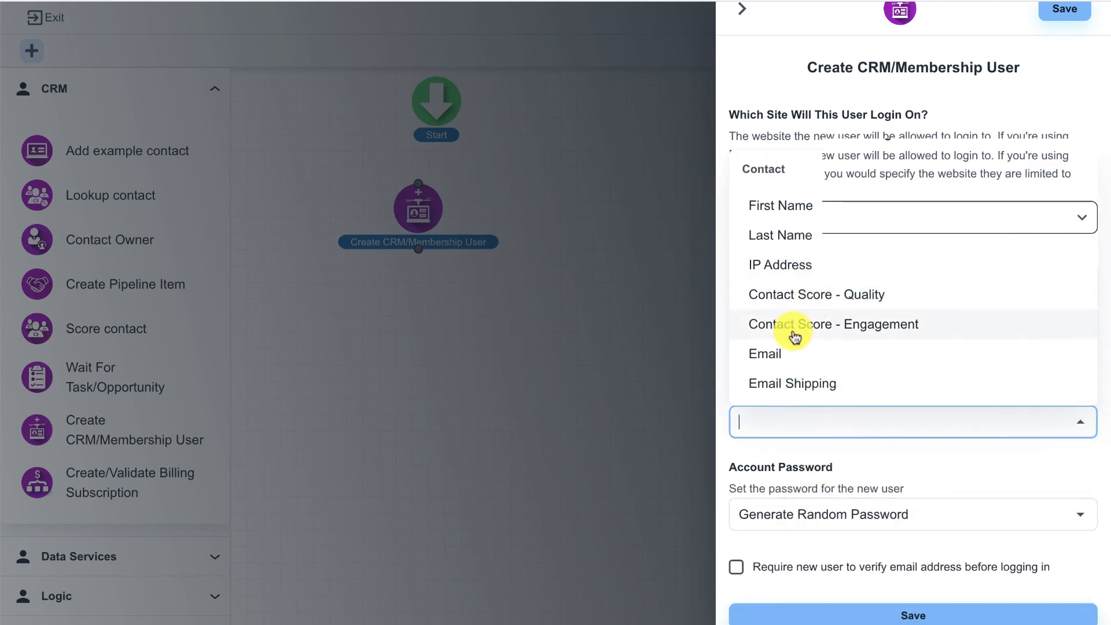
{"action": "left_click", "coordinate": [773, 354]}
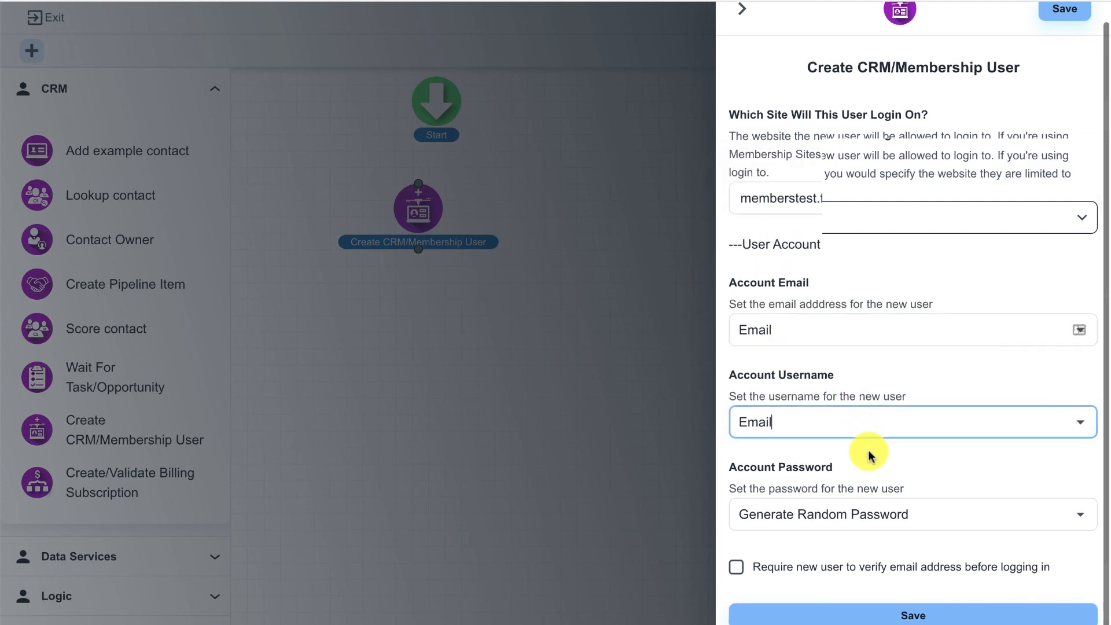
Set the password to Generate Random Password and save the step's settings
{"action": "left_click", "coordinate": [826, 507]}
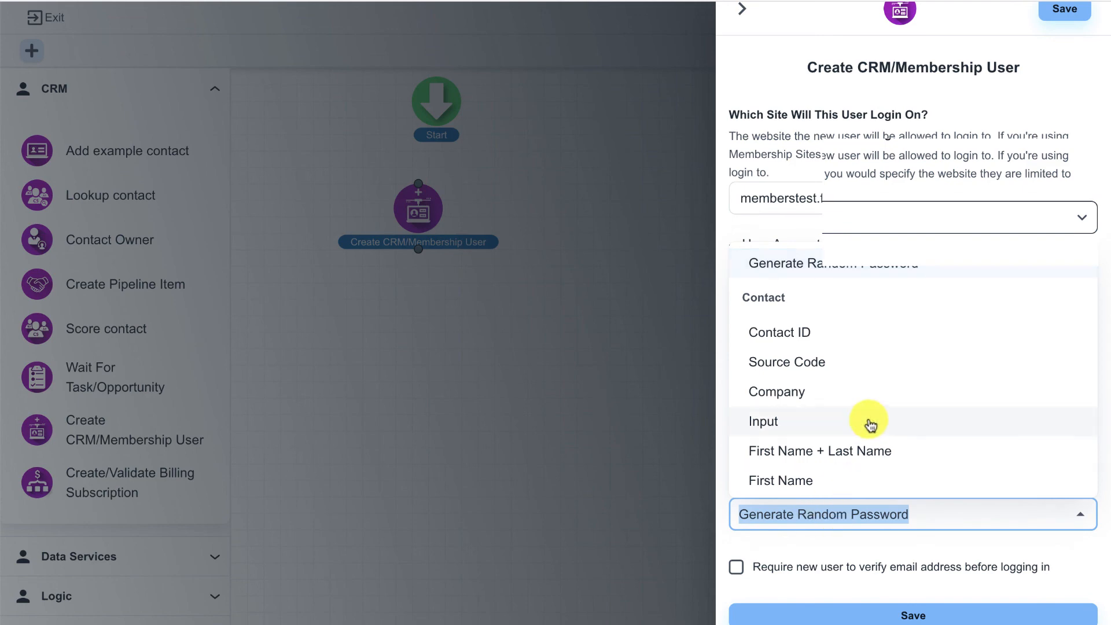
{"action": "scroll", "coordinate": [867, 424], "scroll_direction": "down", "scroll_amount": 5}
{"action": "scroll", "coordinate": [869, 424], "scroll_direction": "down", "scroll_amount": 15}
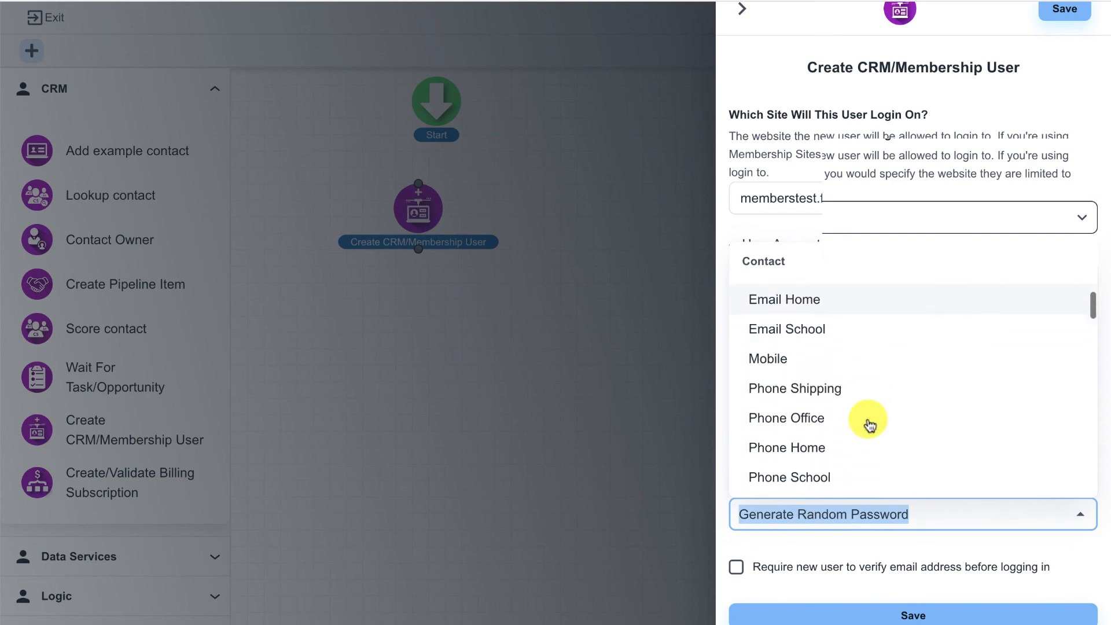
{"action": "scroll", "coordinate": [869, 425], "scroll_direction": "down", "scroll_amount": 15}
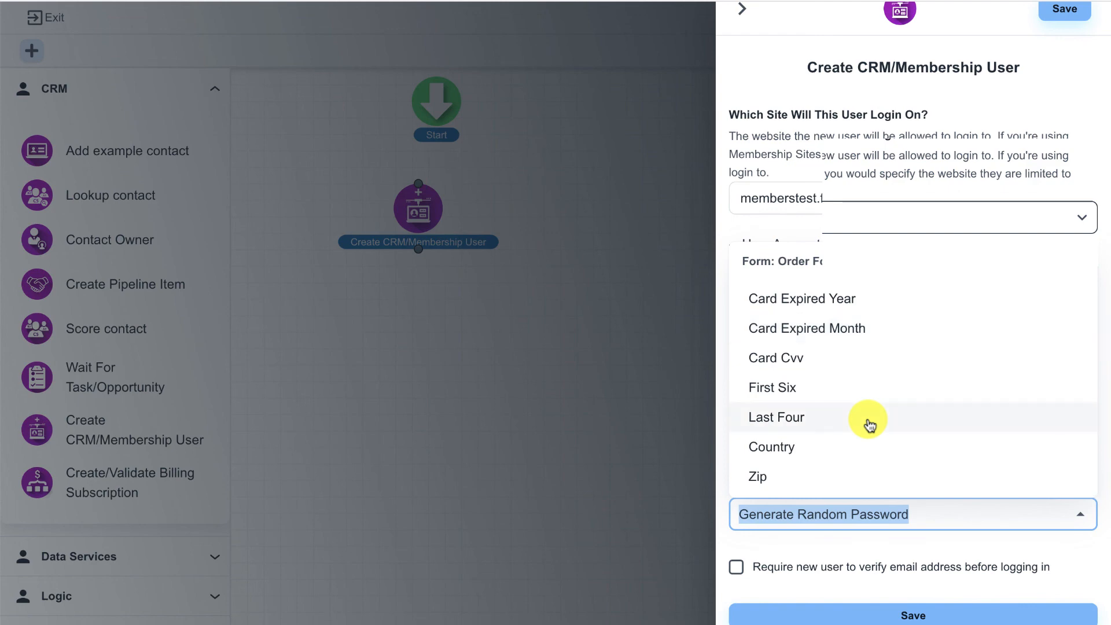
{"action": "type", "text": "pas"}
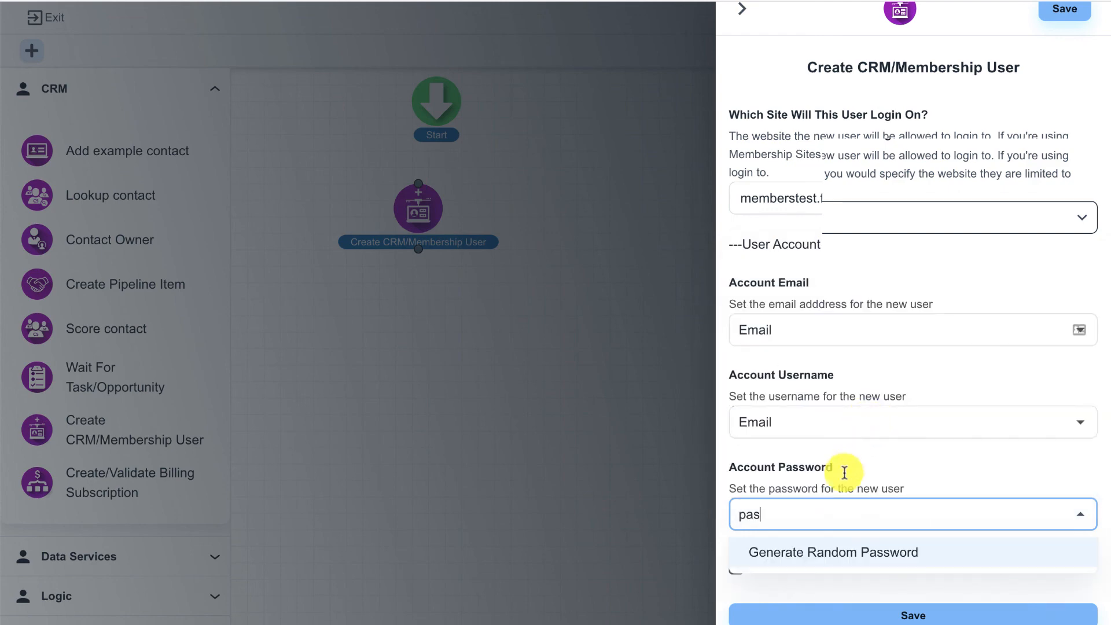
{"action": "left_click", "coordinate": [801, 550]}
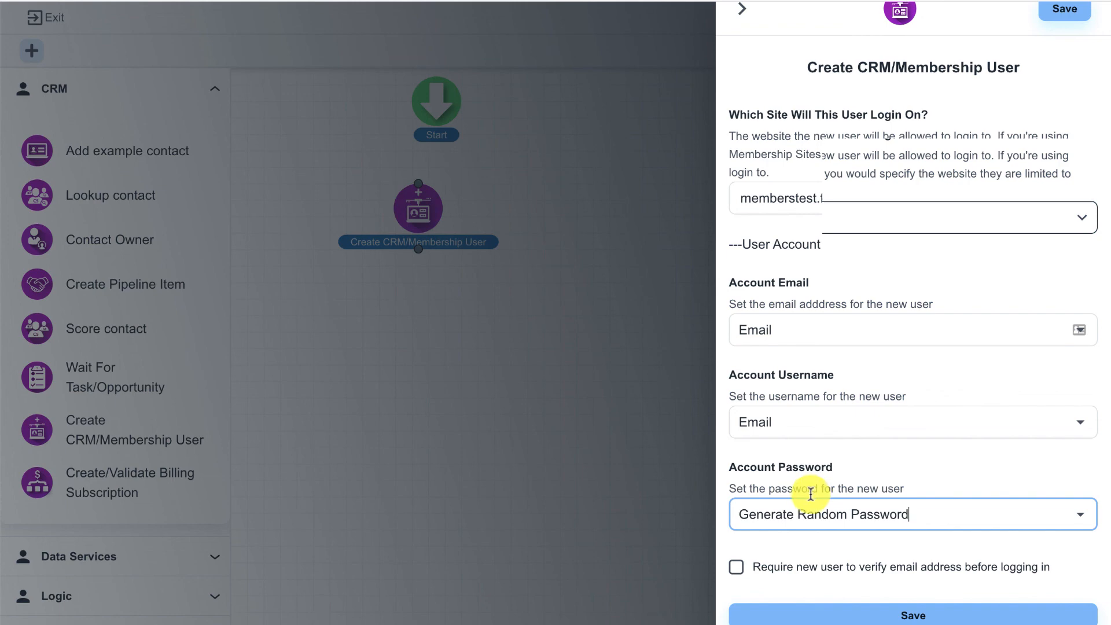
{"action": "left_click", "coordinate": [857, 612]}
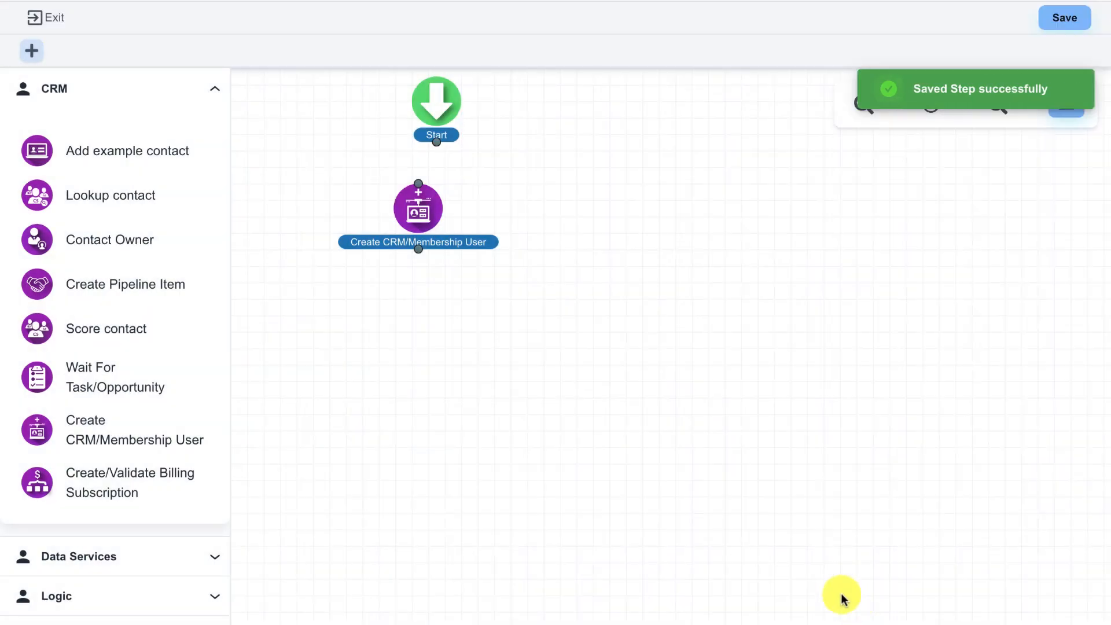
Align the new step under Start and draw a connector from Start down to it
{"action": "left_click_drag", "start_coordinate": [427, 224], "coordinate": [445, 224]}
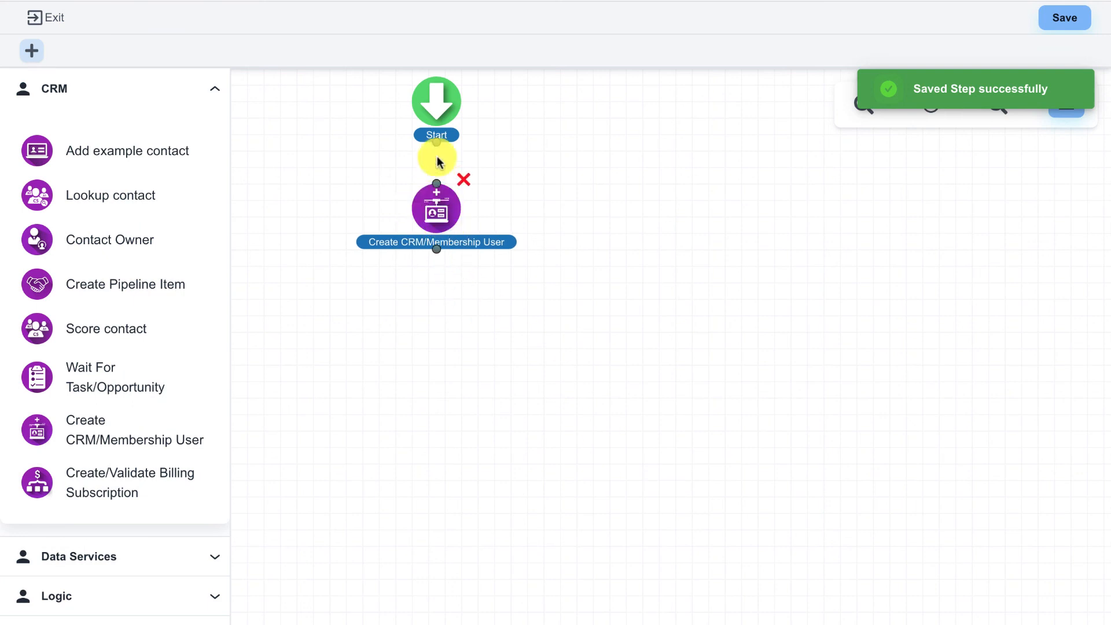
{"action": "left_click_drag", "start_coordinate": [437, 143], "coordinate": [437, 224]}
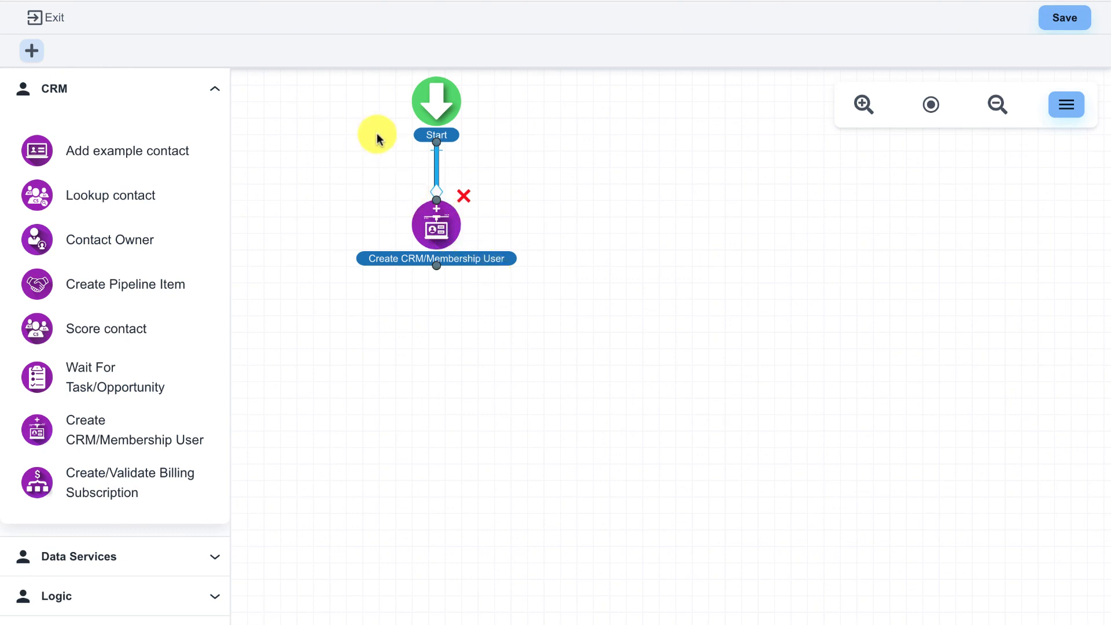
{"action": "scroll", "coordinate": [352, 106], "scroll_direction": "right", "scroll_amount": 1}
{"action": "scroll", "coordinate": [352, 107], "scroll_direction": "down", "scroll_amount": 1}
{"action": "scroll", "coordinate": [382, 136], "scroll_direction": "up", "scroll_amount": 1}
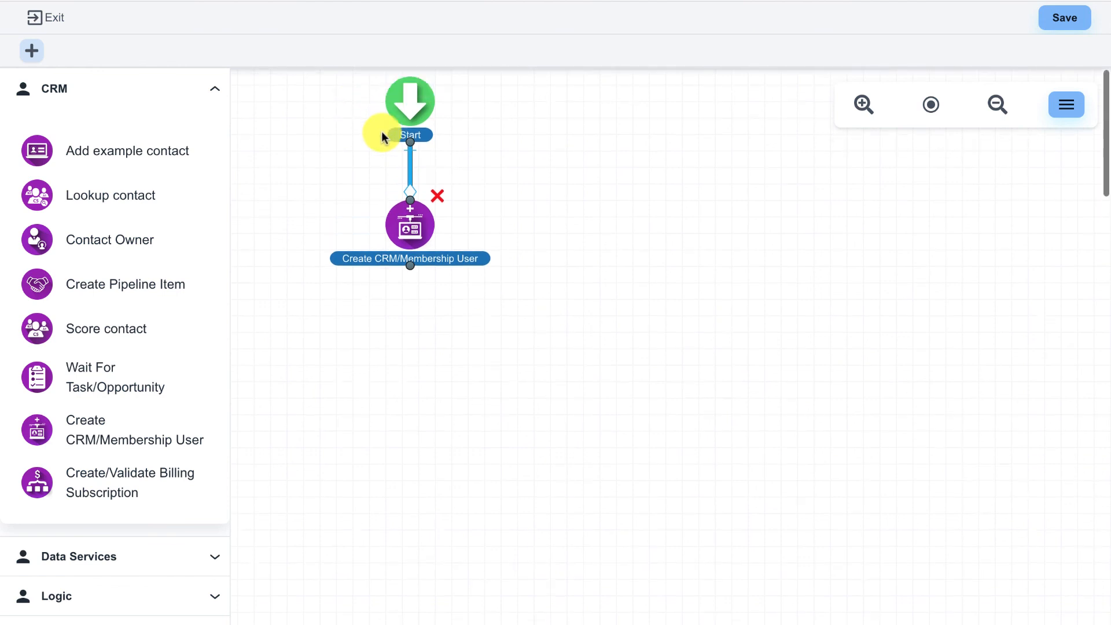
{"action": "scroll", "coordinate": [382, 136], "scroll_direction": "left", "scroll_amount": 1}
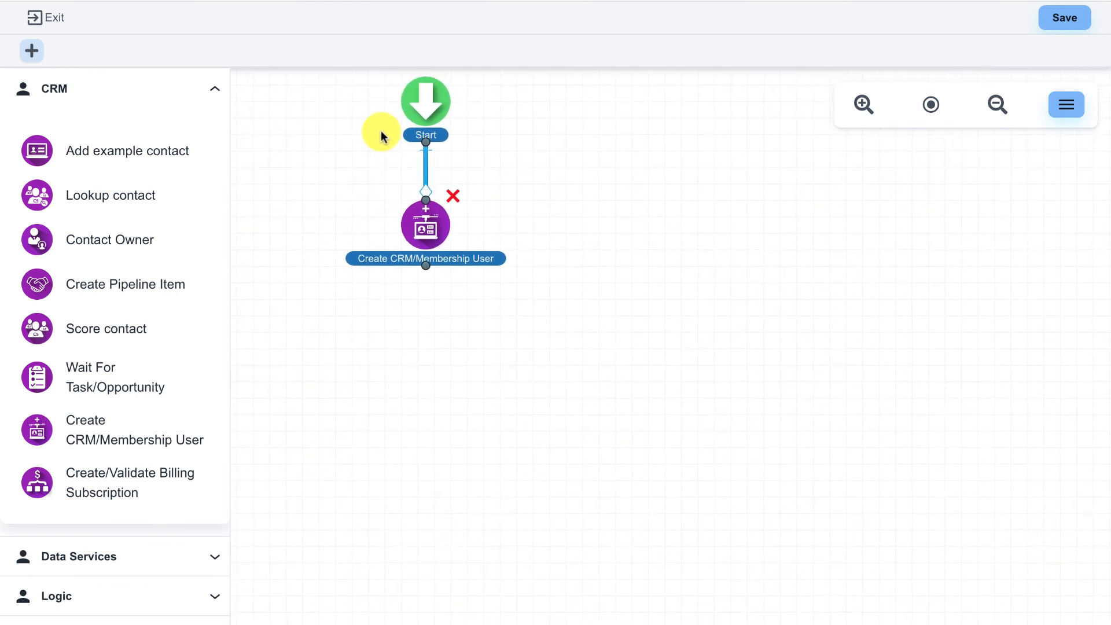